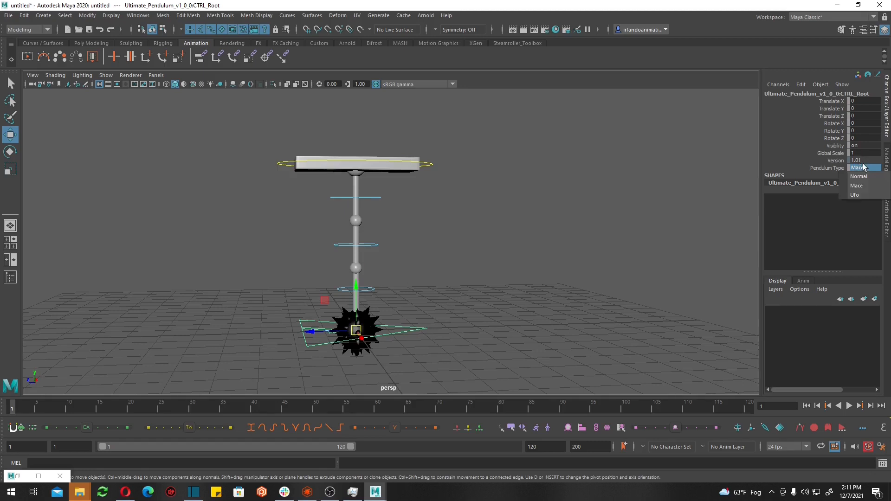
Try the Ufo option as the rig's Pendulum Type, and set the type to Normal
click(865, 196)
click(864, 167)
click(867, 178)
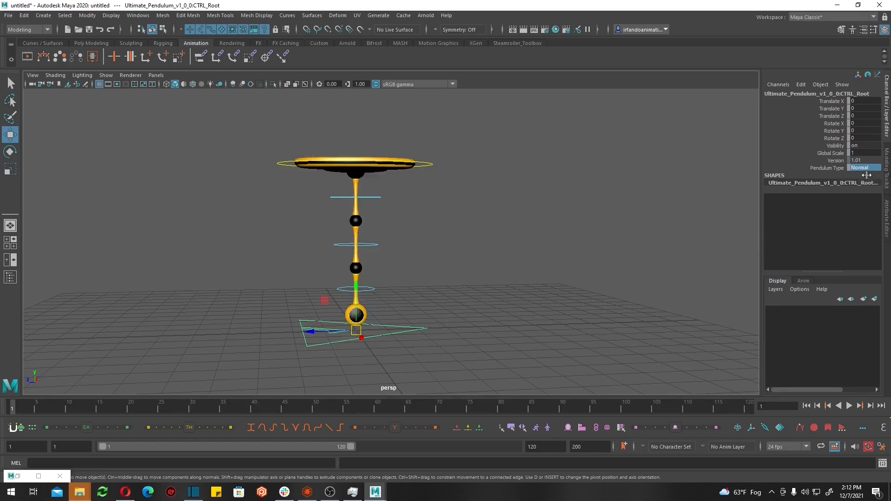
Try moving the pendulum's main platform controller along different axes and undo the test moves
drag(474, 145, 424, 172)
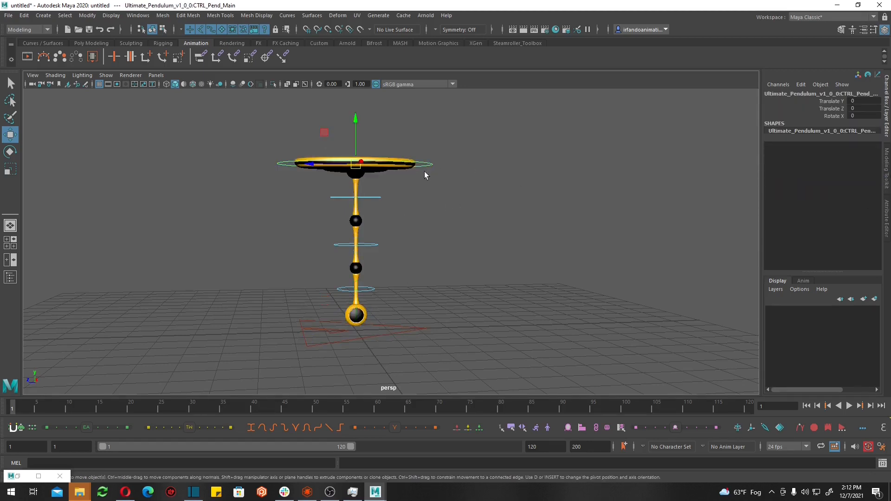
drag(319, 163, 495, 200)
key(ctrl+z)
alt+drag(351, 172, 316, 224)
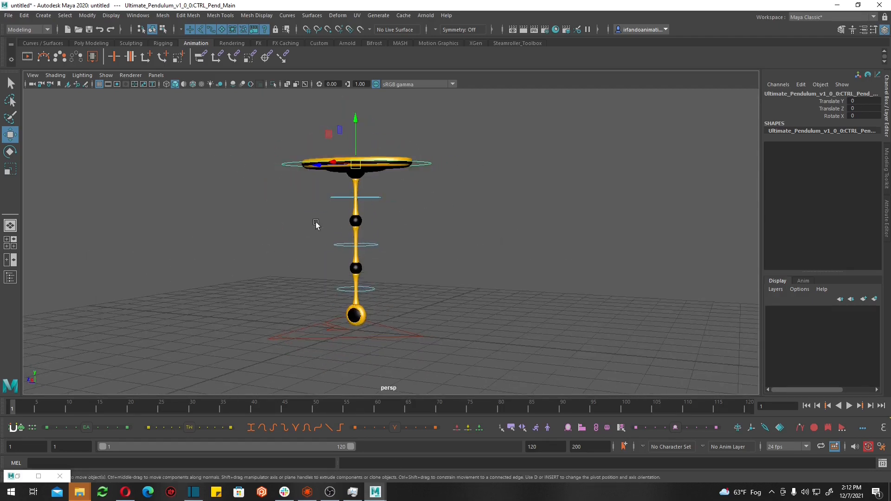
alt+drag(341, 165, 205, 163)
key(ctrl+z)
key(ctrl+z)
alt+drag(311, 197, 424, 183)
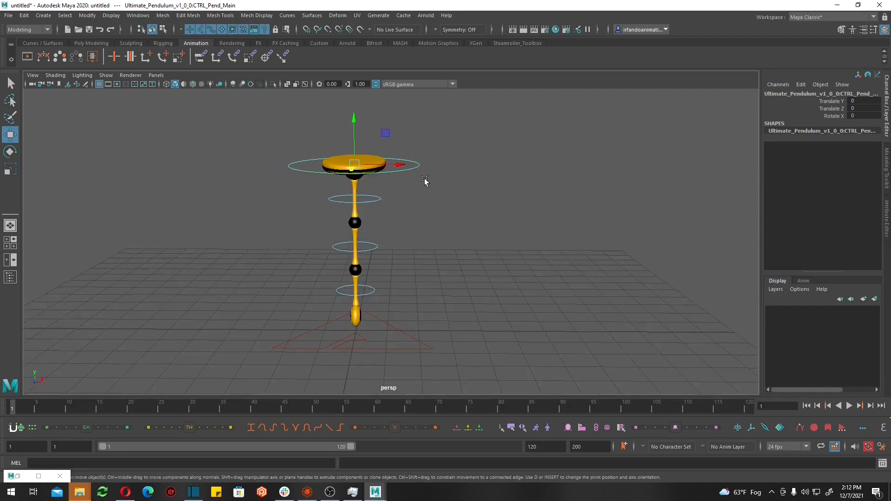
click(411, 166)
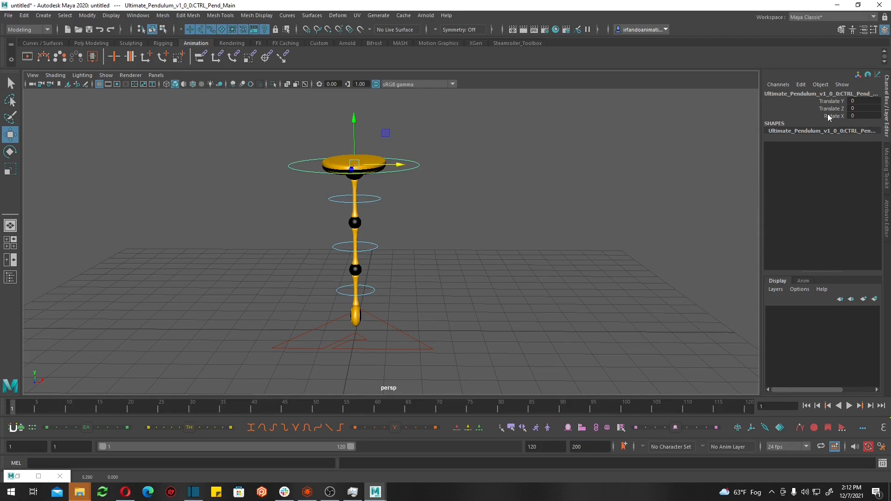
Try rotating the uppermost pendulum segment controller and undo the test rotation
alt+drag(406, 231, 370, 227)
click(378, 197)
key(e)
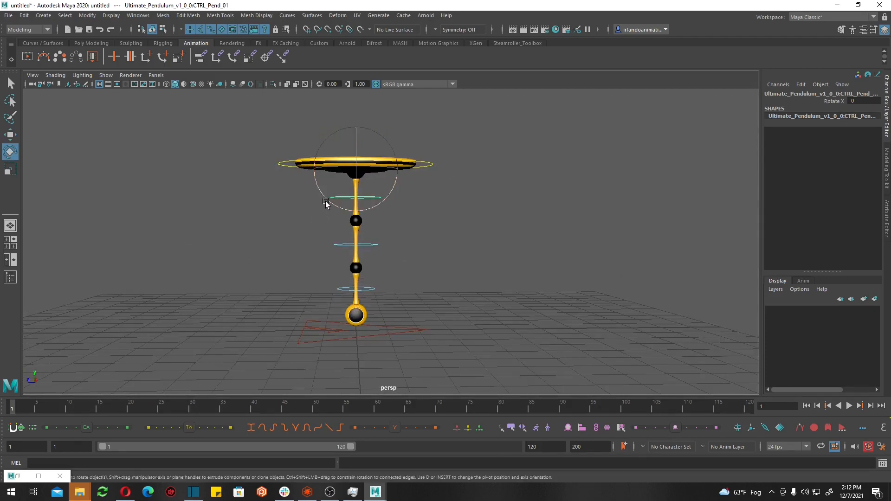
drag(326, 203, 338, 155)
key(ctrl+z)
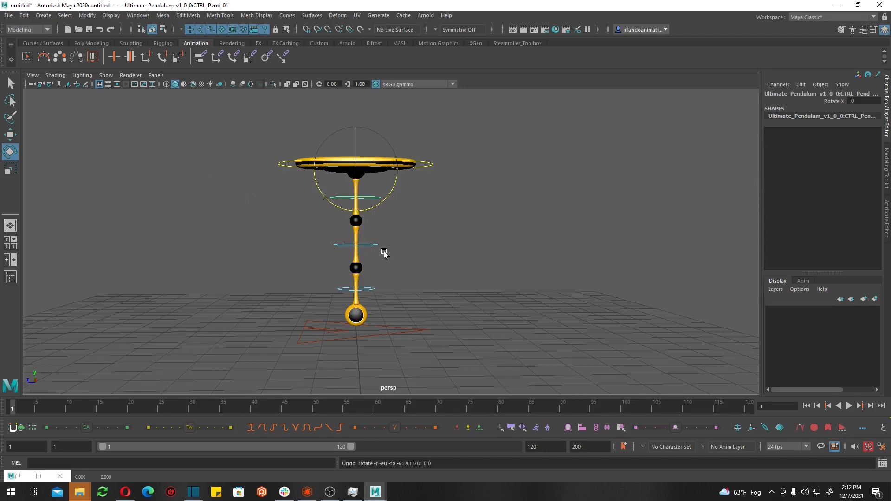
drag(365, 209, 471, 205)
key(ctrl+z)
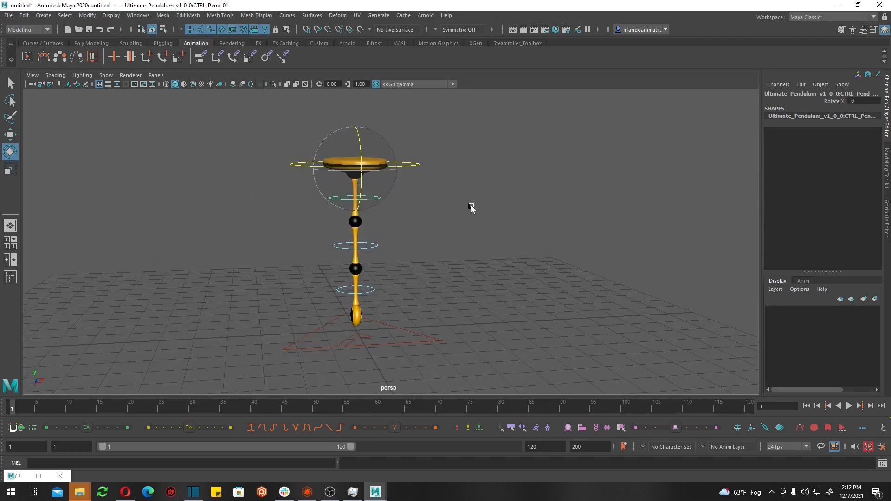
Switch to the side view and frame the whole pendulum in it
alt+drag(360, 207, 334, 251)
key(space)
click(380, 207)
alt+middle_drag(425, 234, 344, 304)
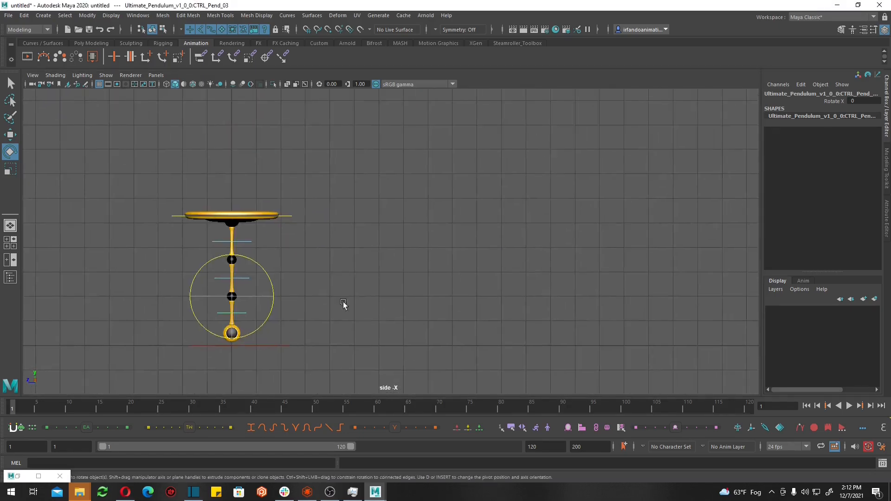
alt+right_drag(344, 305, 419, 255)
alt+middle_drag(419, 255, 490, 251)
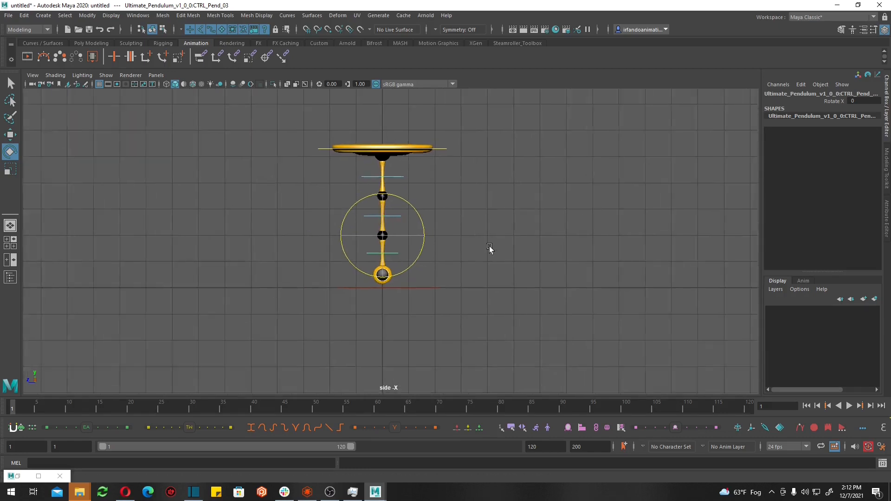
alt+right_drag(489, 251, 463, 324)
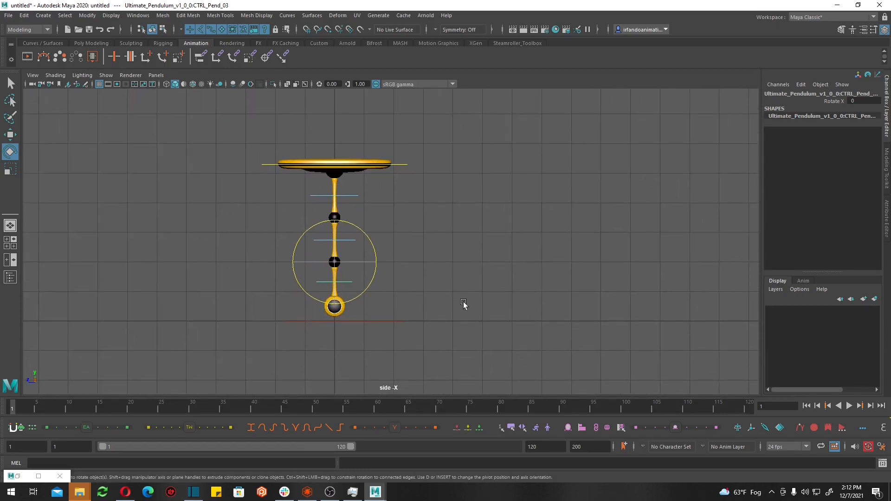
Examine the main platform controller and the pendulum segment controllers by selecting them one after another
key(w)
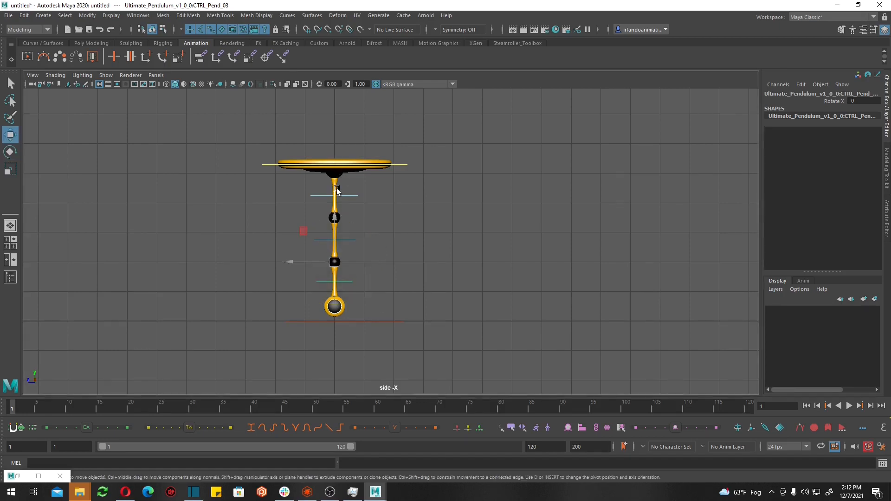
click(334, 166)
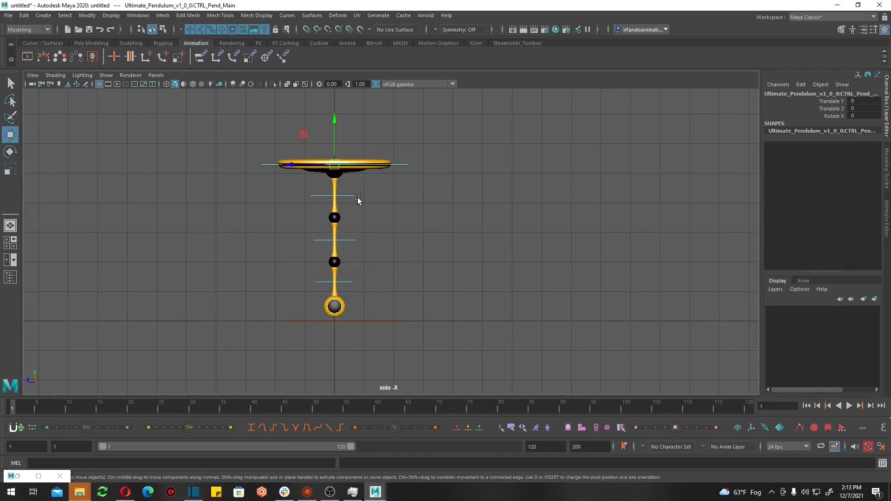
click(356, 197)
click(353, 177)
click(356, 240)
click(352, 195)
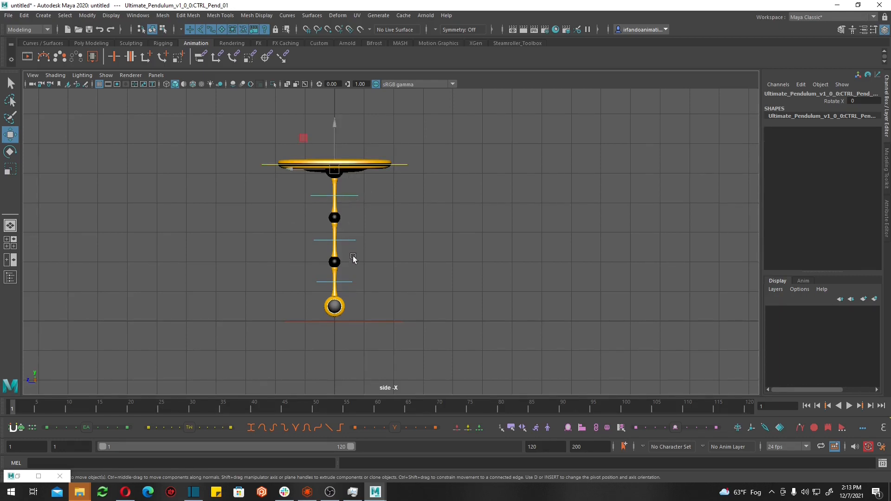
click(367, 243)
click(358, 167)
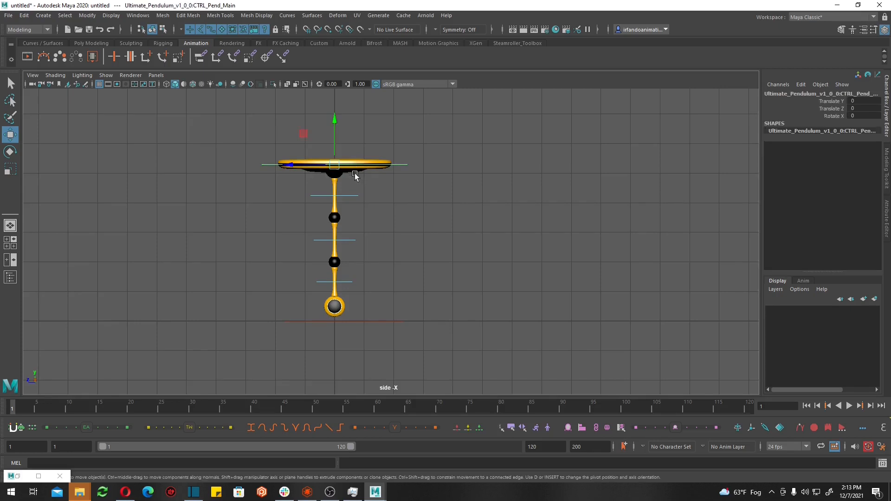
click(353, 207)
click(354, 240)
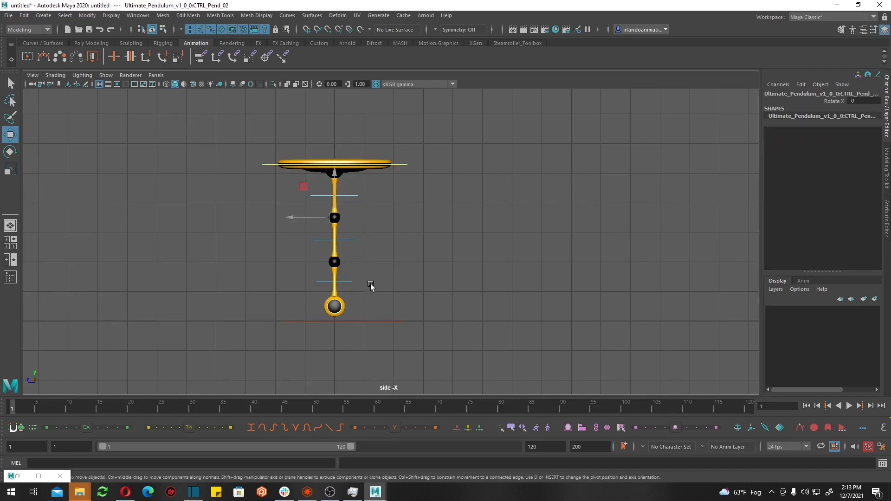
drag(370, 279, 330, 297)
click(380, 290)
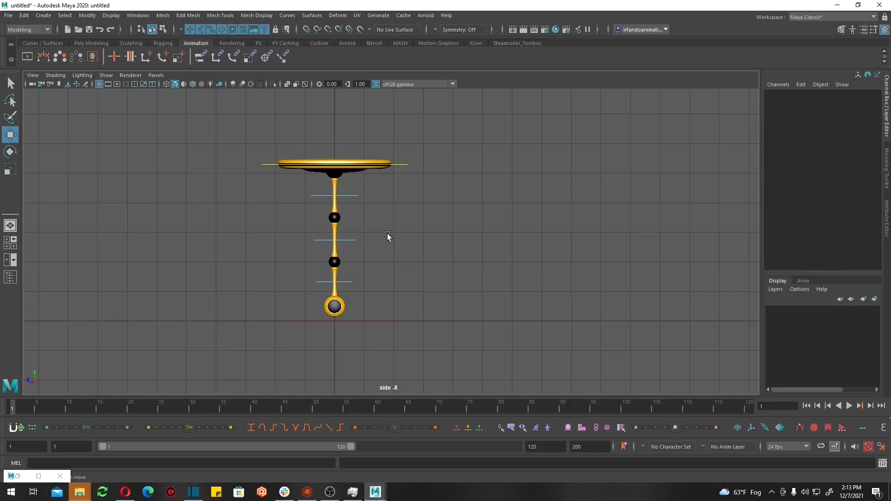
Pose the uppermost pendulum segment controller at frame 1 with Rotate X set to -50 and key it
drag(385, 185, 361, 197)
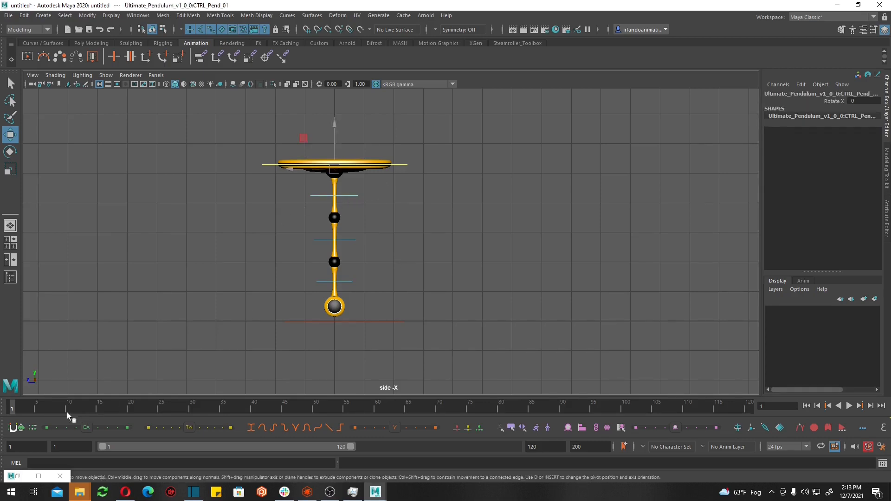
key(e)
drag(301, 187, 279, 140)
click(869, 101)
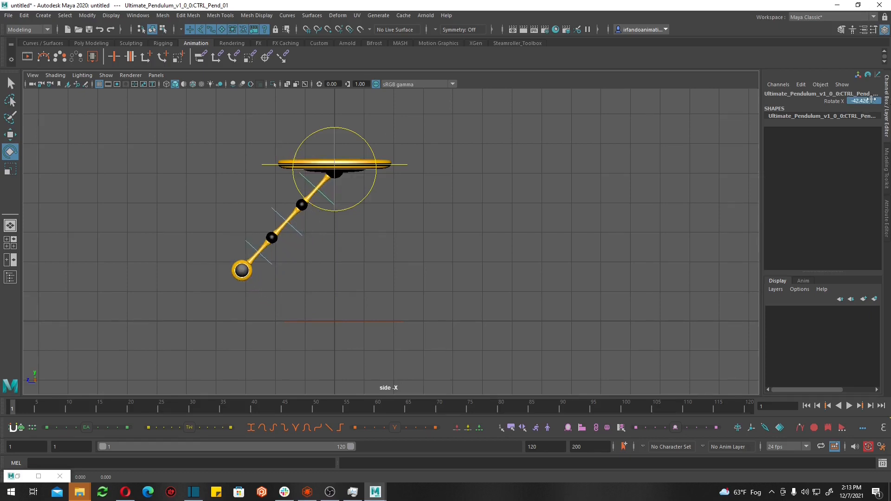
text(-50)
key(Return)
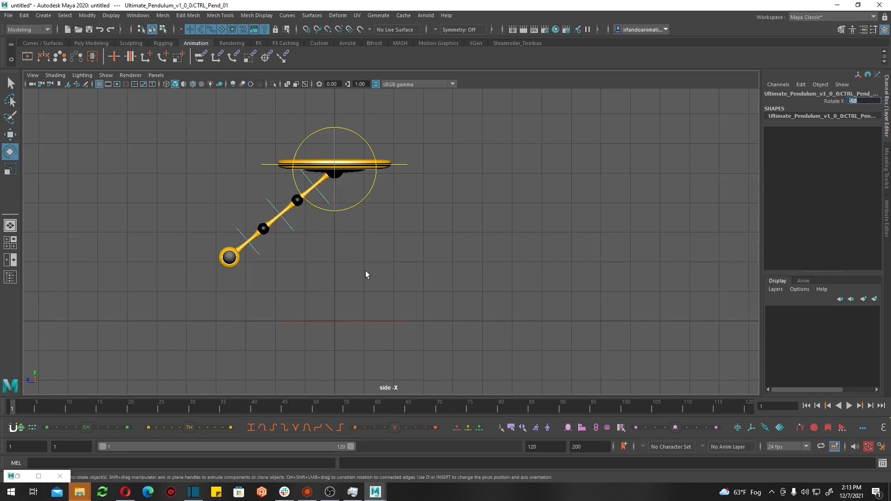
Key the uppermost pendulum segment controller at frame 20 with Rotate X set to 50
drag(24, 409, 131, 408)
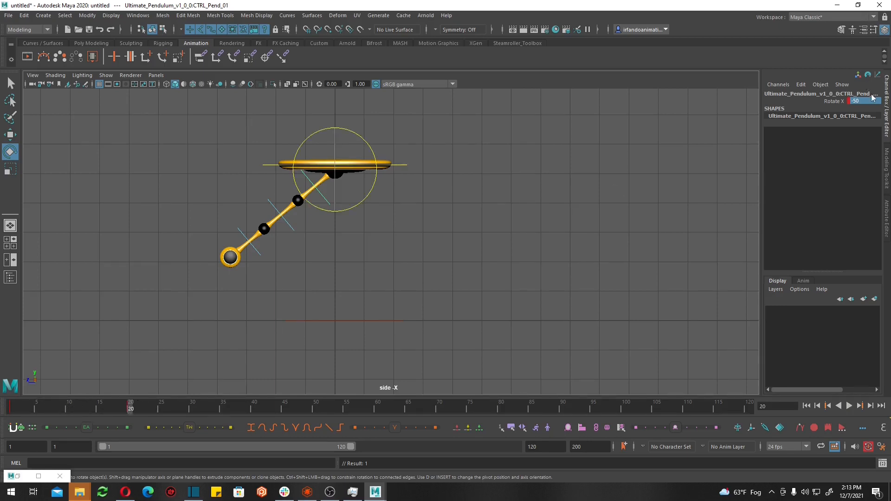
click(871, 98)
text(50)
key(Return)
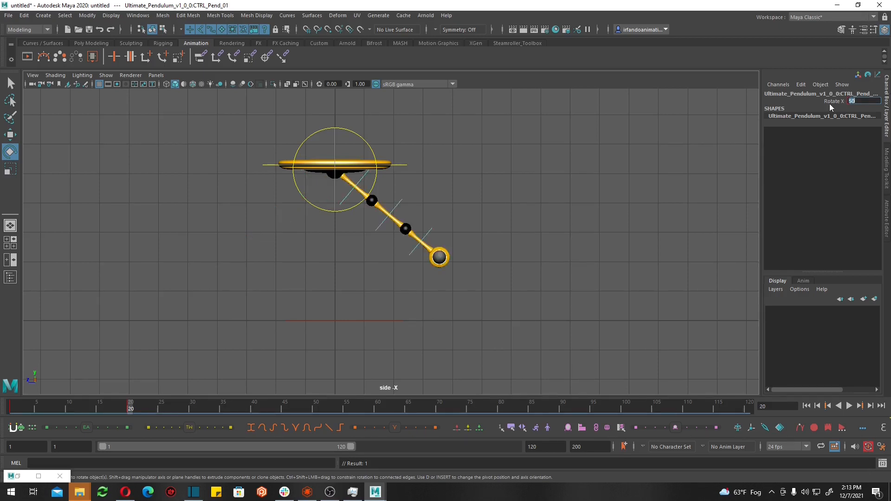
Key the starting pose with Rotate X at -50 again at frame 40
text(-50)
key(Return)
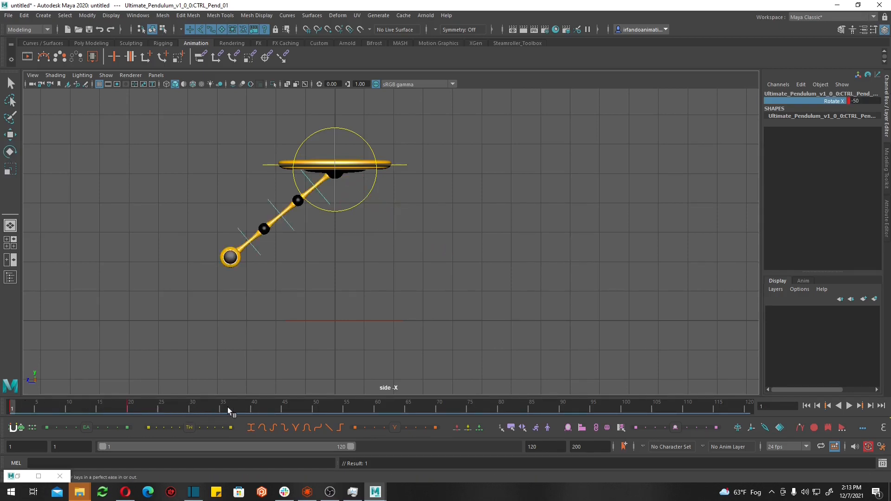
click(256, 407)
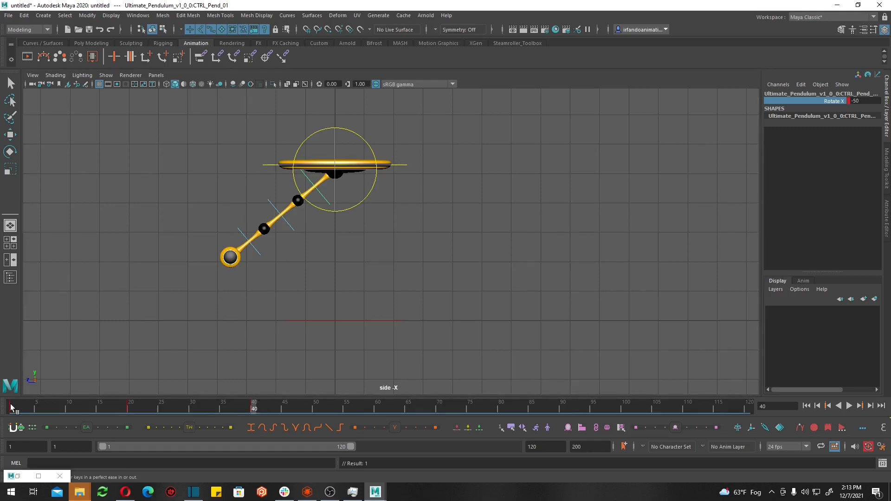
Play back the swing and check the controller's poses at frames 1, 20 and 40
key(alt+v)
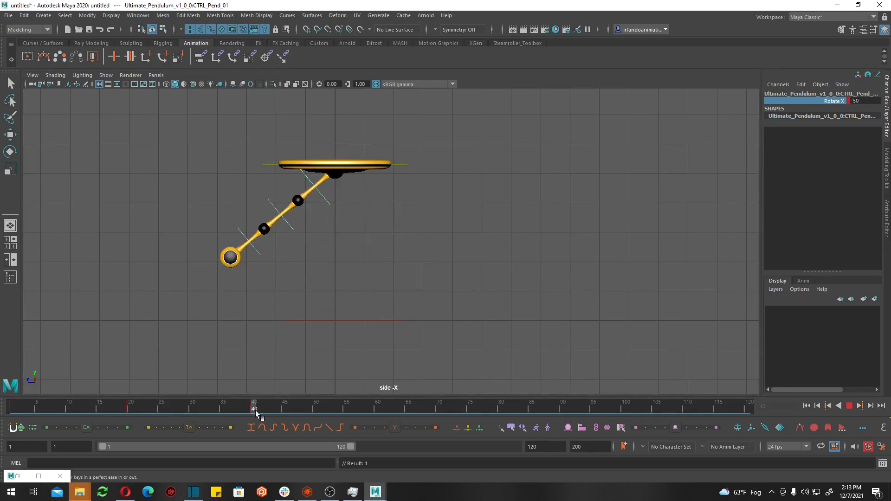
key(e)
key(alt+v)
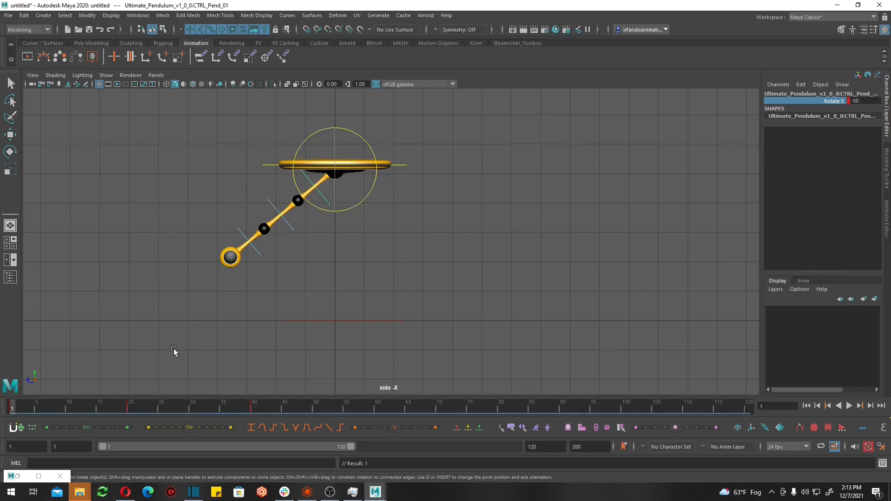
click(128, 404)
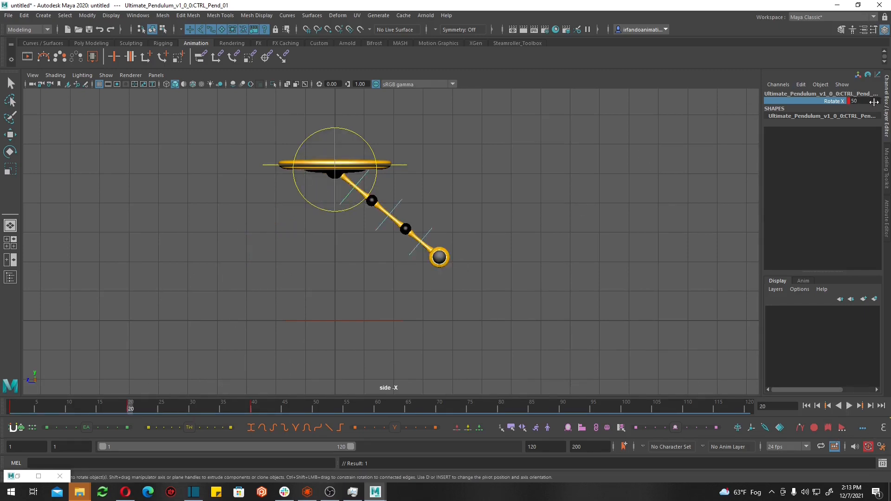
click(15, 407)
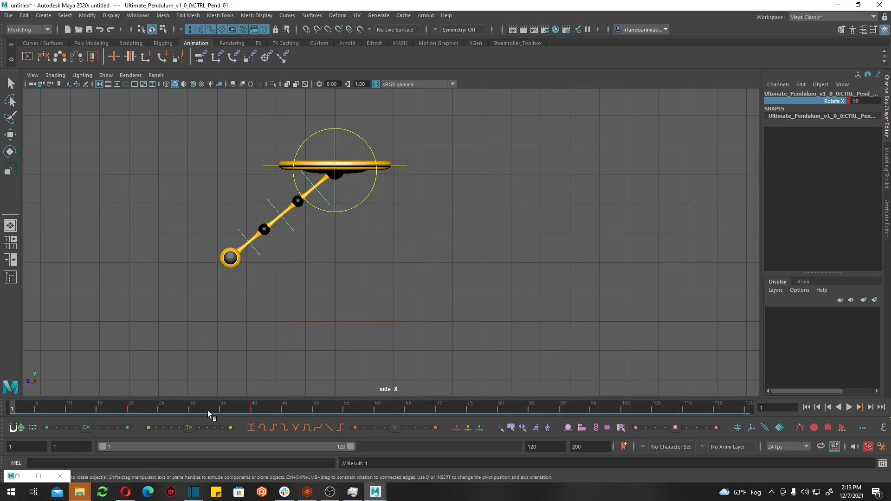
drag(34, 410, 1, 410)
drag(25, 409, 4, 411)
click(252, 407)
key(alt+v)
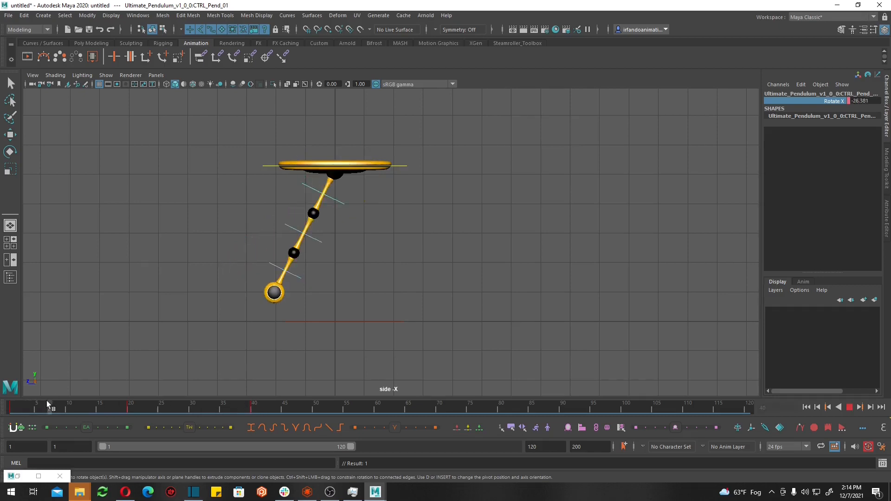
Copy the controller's key at frame 1 and paste it at frame 40
click(12, 407)
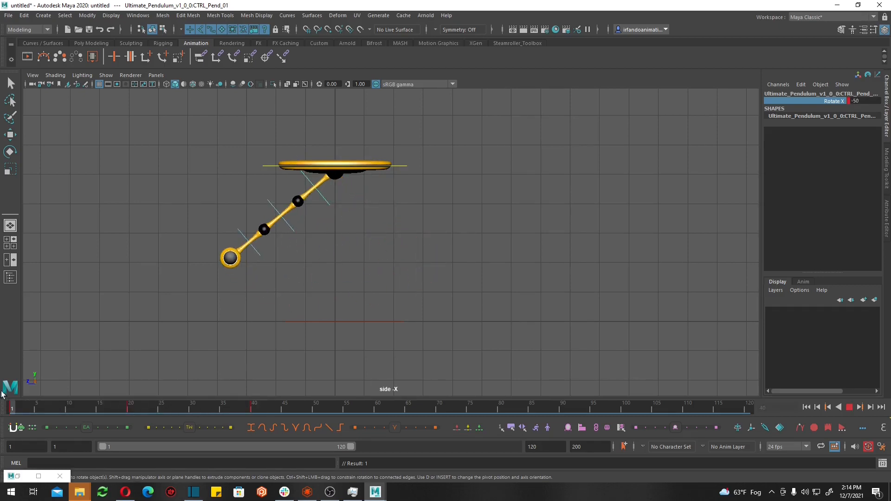
right_click(17, 406)
mouse_move(59, 268)
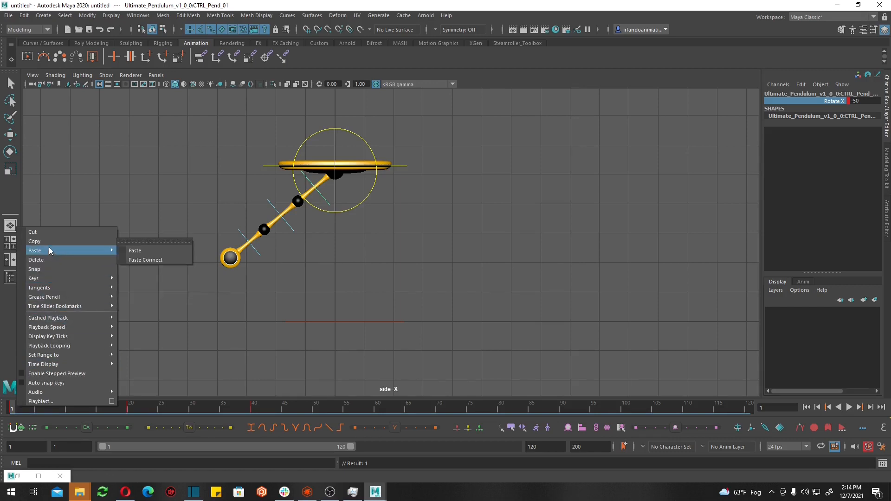
click(37, 241)
click(252, 407)
right_click(252, 407)
mouse_move(289, 324)
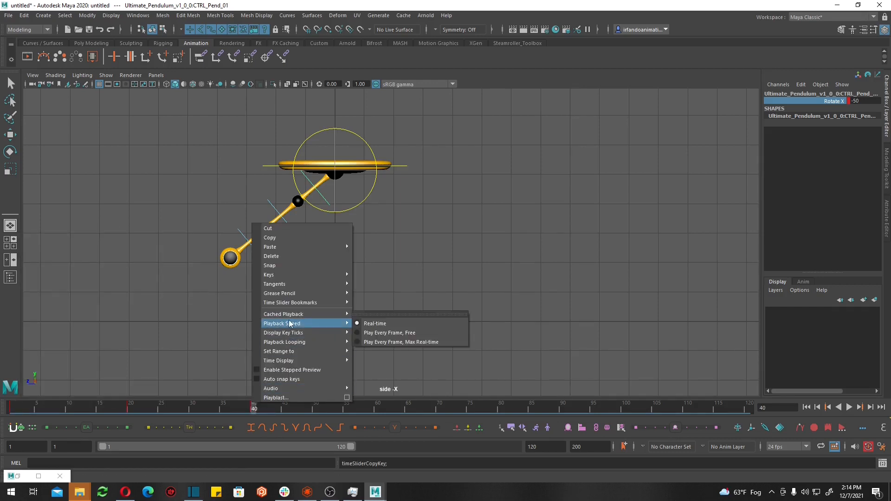
mouse_move(325, 247)
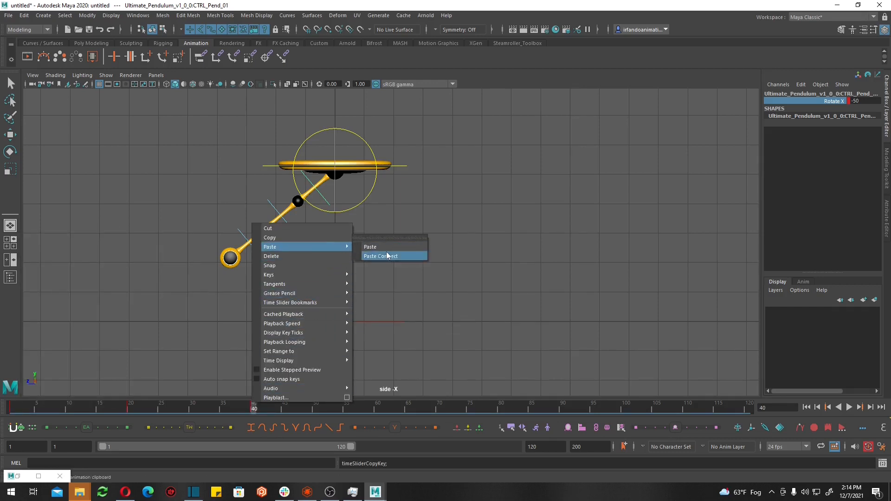
click(387, 249)
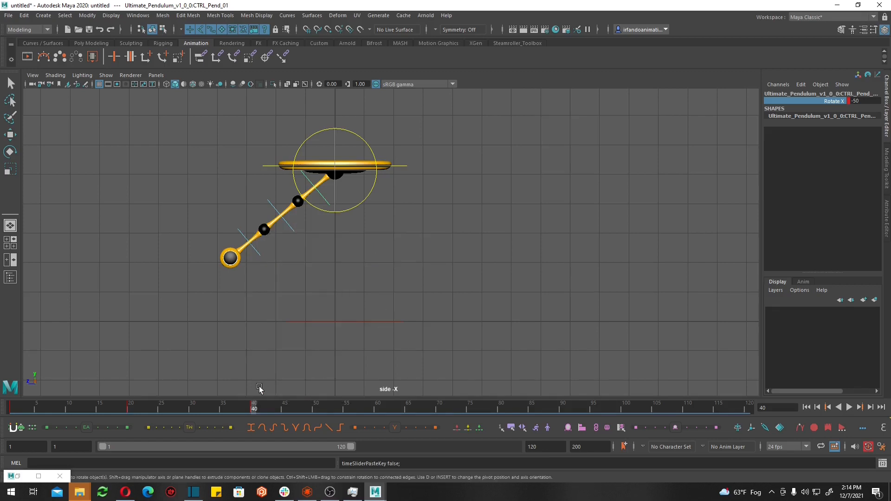
Open the Graph Editor and set pre-infinity and post-infinity to Cycle on the uppermost controller's Rotate X curve
click(137, 15)
mouse_move(190, 67)
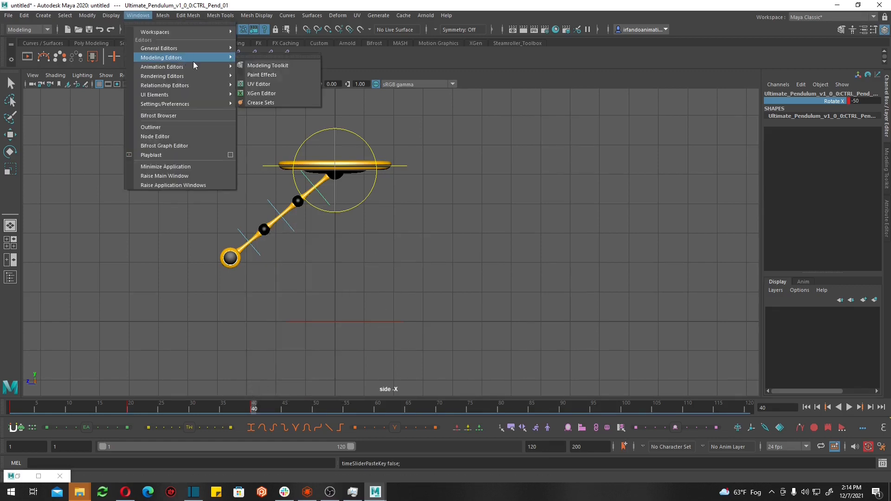
click(260, 74)
click(521, 121)
mouse_move(542, 136)
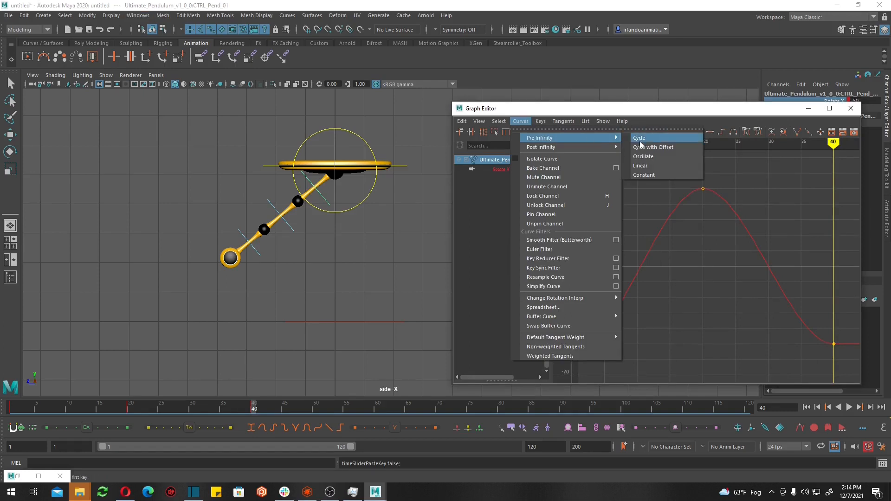
click(645, 139)
click(526, 124)
mouse_move(568, 148)
click(646, 147)
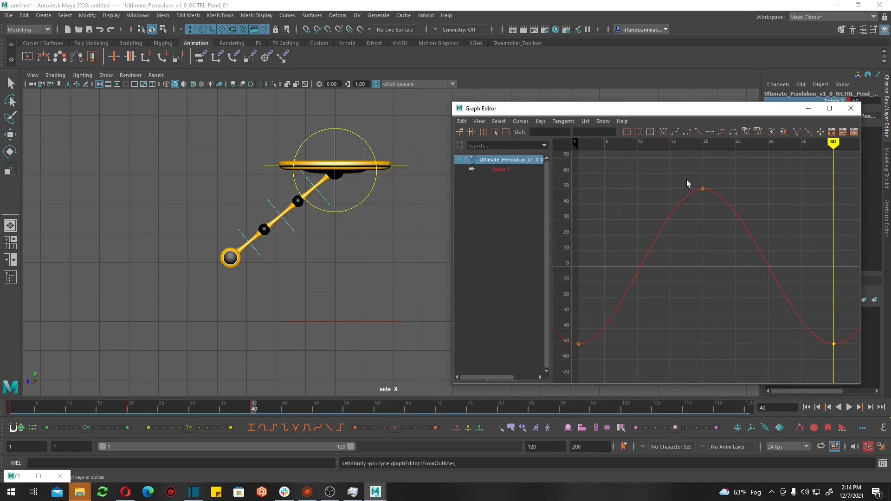
Inspect the repeating curve, check that infinity display is enabled, and play back the looping swing
scroll(754, 318, down, 5)
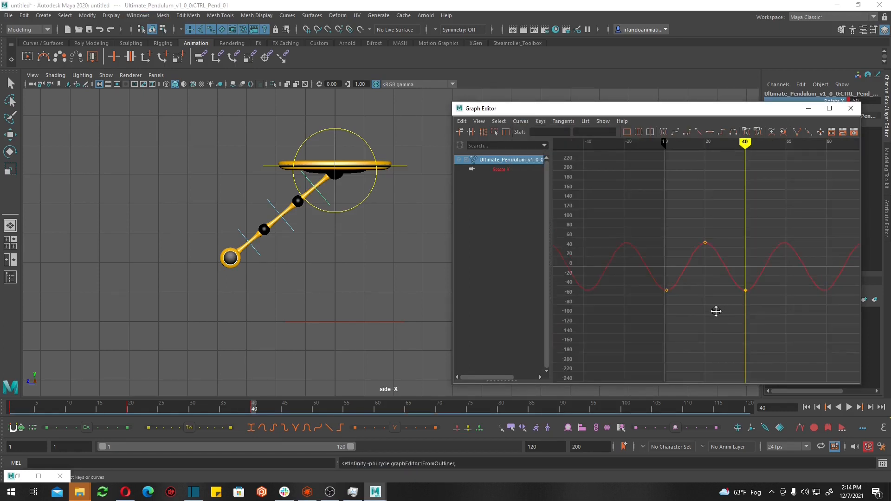
click(479, 121)
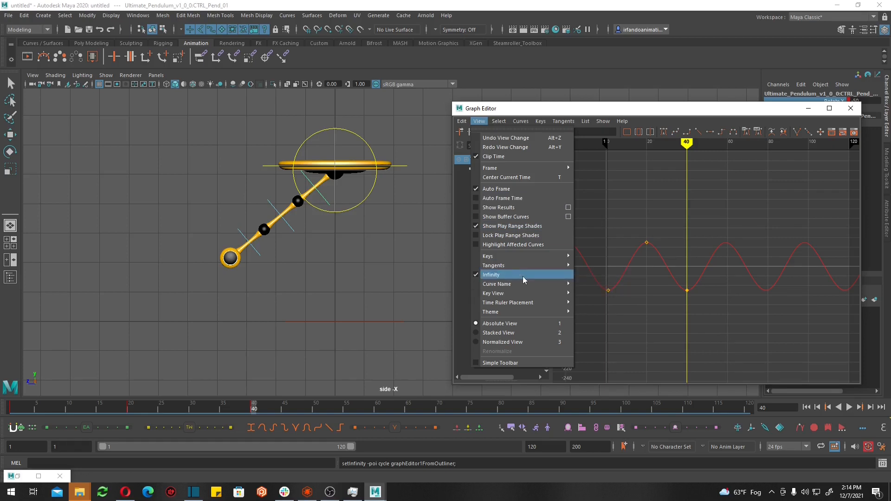
click(705, 212)
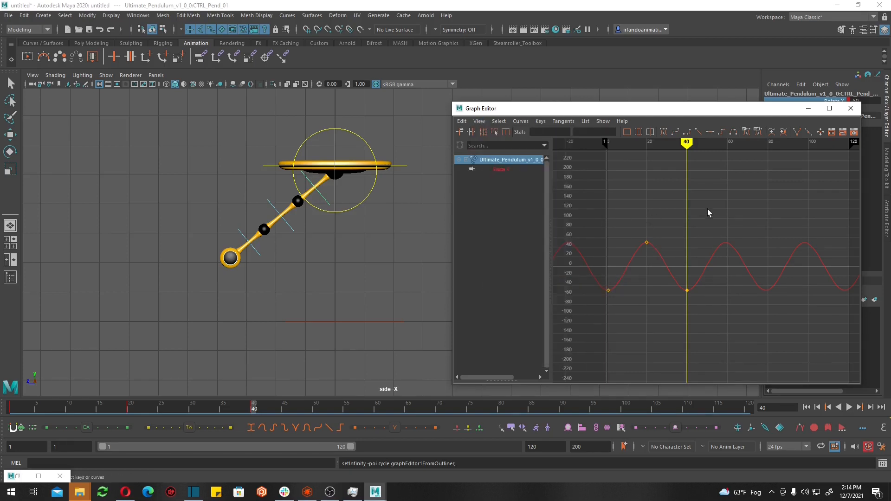
click(808, 109)
click(847, 408)
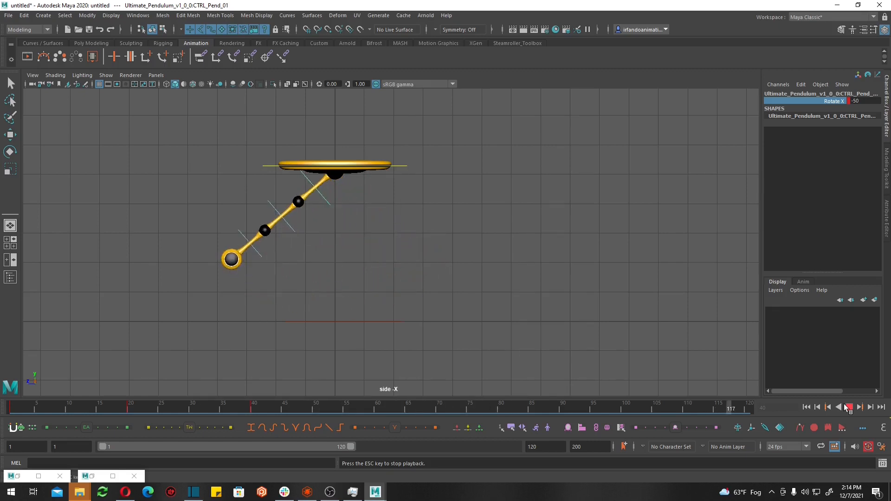
key(Escape)
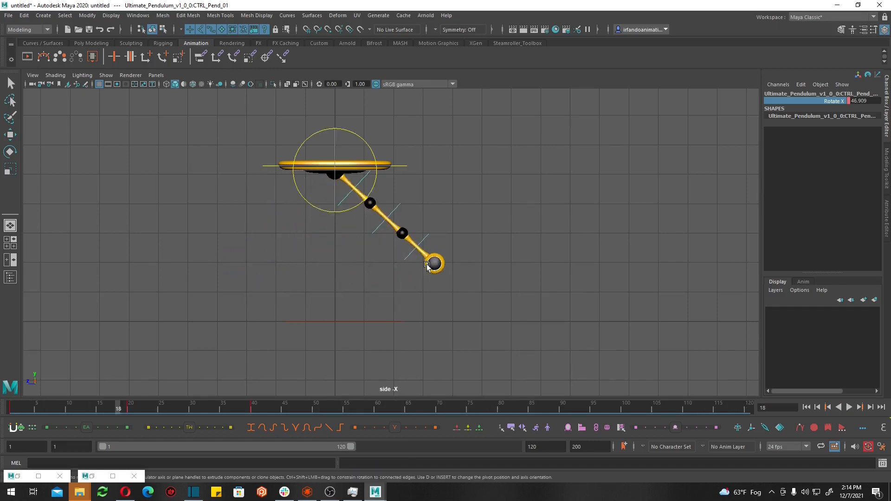
Copy all keys of the uppermost segment's controller and paste them onto the second segment's controller
click(451, 222)
click(363, 180)
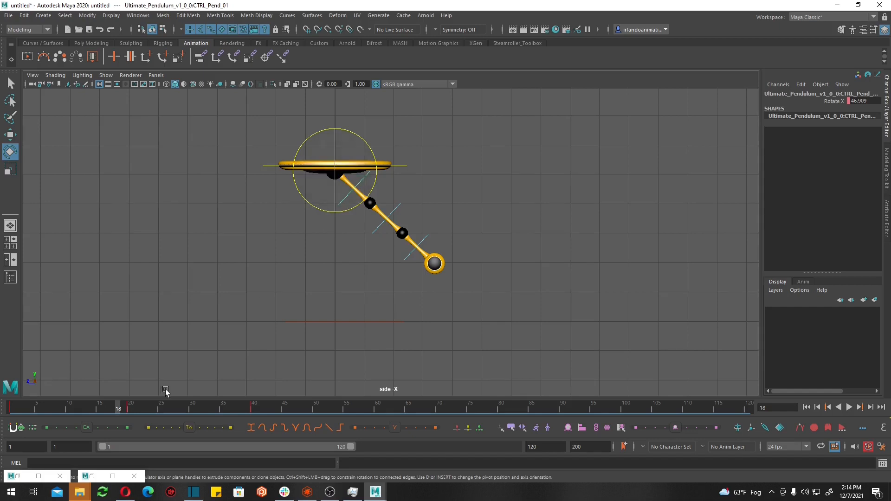
double_click(137, 406)
right_click(138, 405)
click(160, 240)
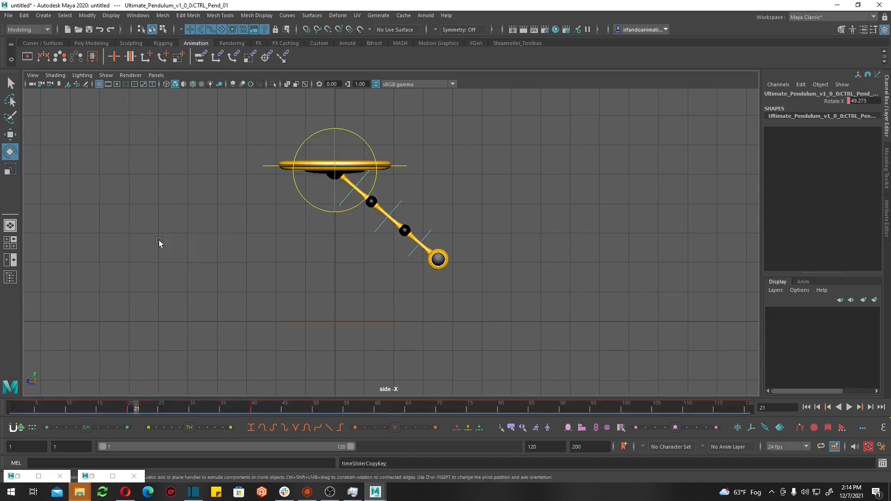
click(398, 206)
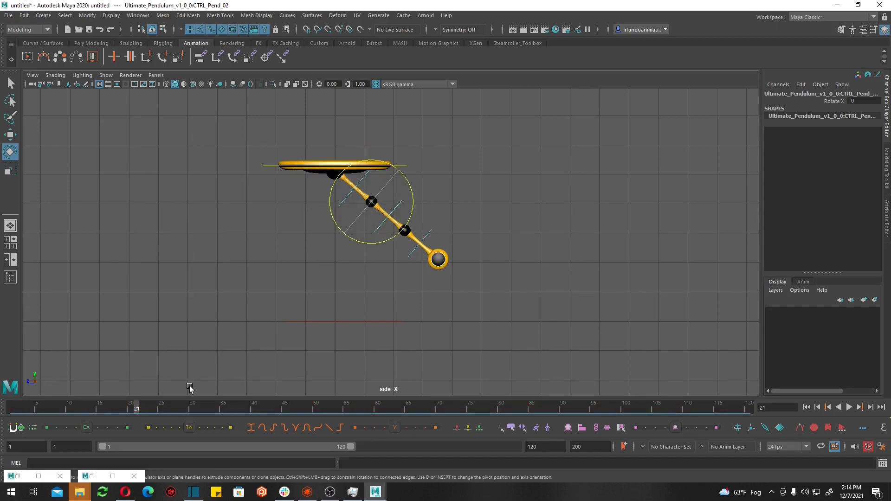
double_click(144, 408)
right_click(144, 409)
mouse_move(210, 253)
click(267, 252)
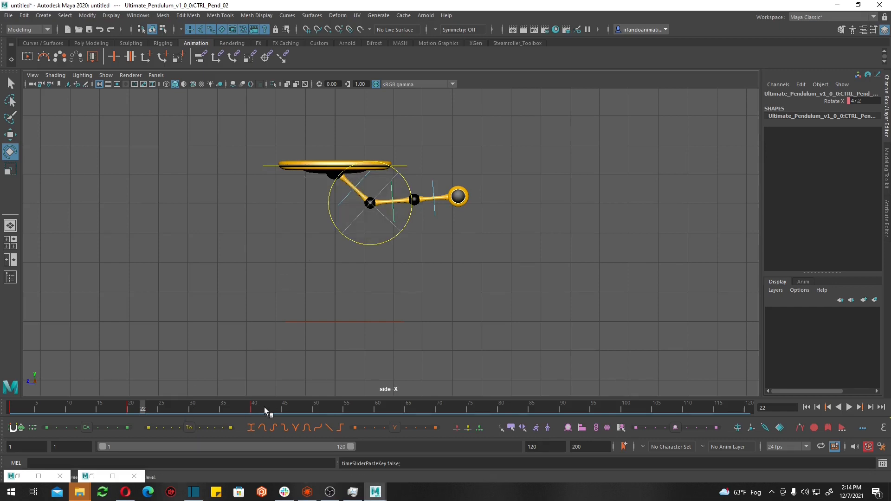
Shift the second segment controller's keys two frames later on the timeline
shift+drag(264, 407, 10, 408)
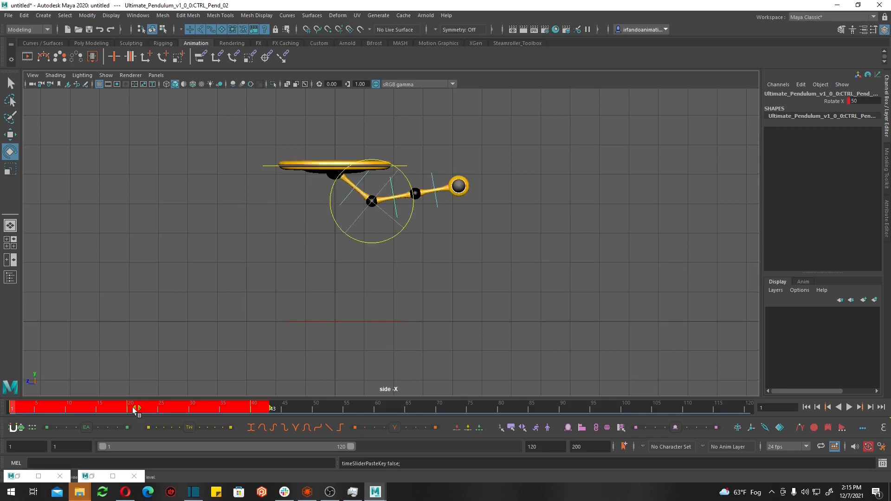
key(alt+v)
drag(135, 408, 143, 407)
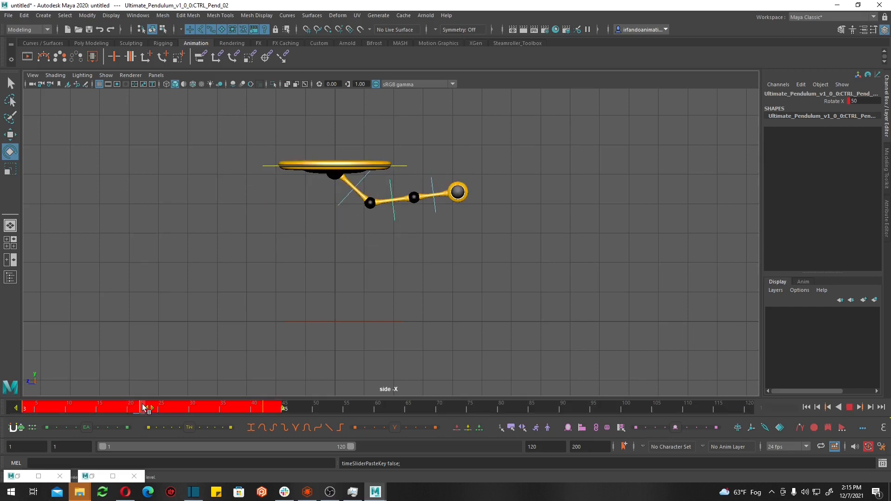
key(alt+v)
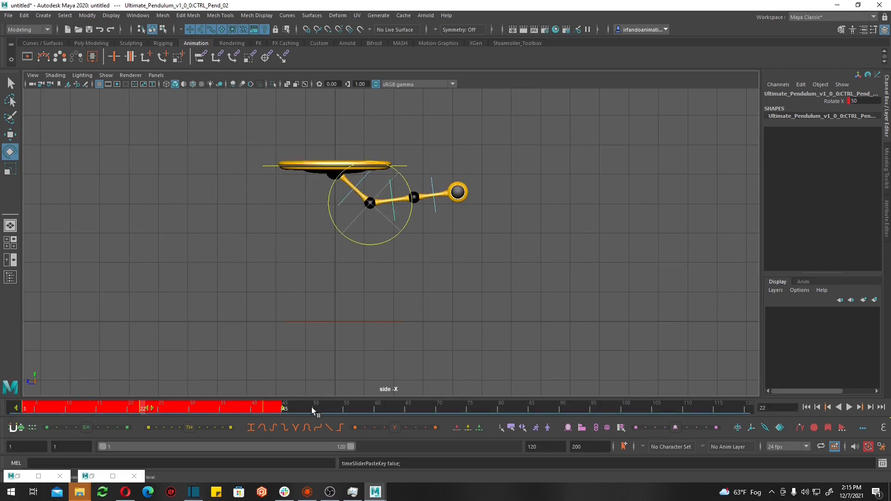
Play and scrub the animation to check how the second segment drags behind the first
click(326, 409)
key(alt+v)
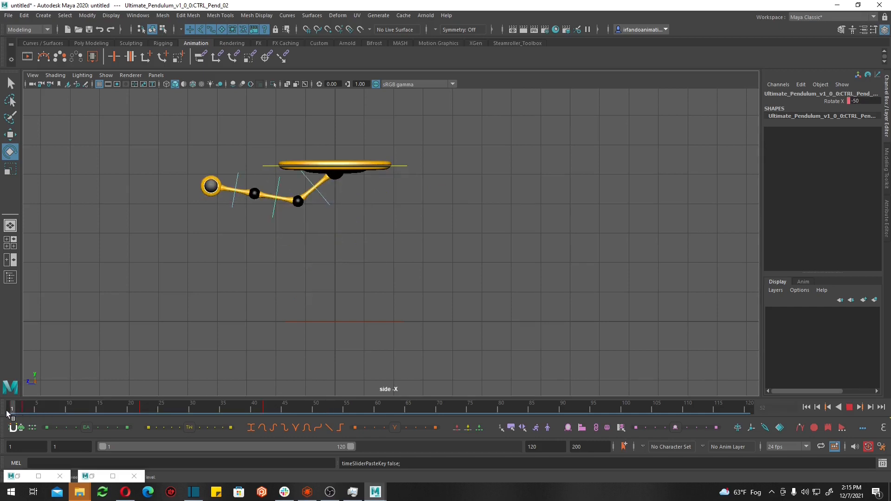
key(alt+v)
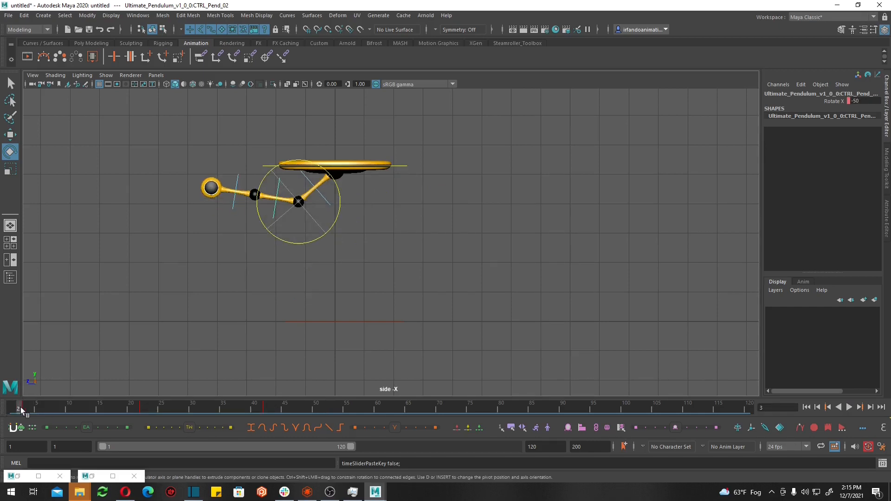
key(alt+v)
key(alt+v)
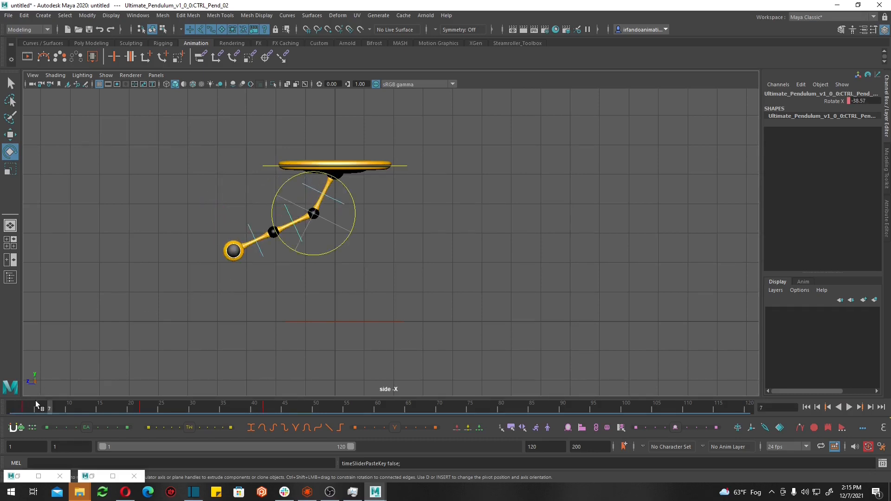
key(alt+v)
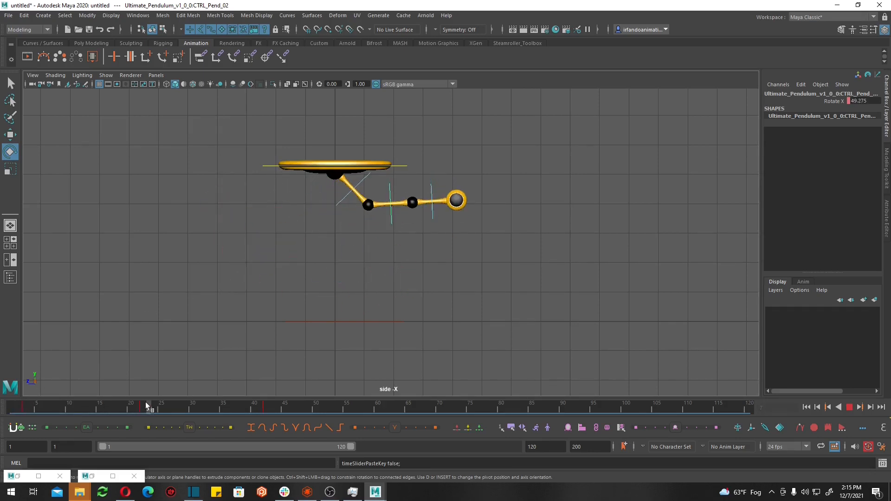
key(alt+v)
Set pre-infinity and post-infinity to Cycle on the second controller's Rotate X curve in the Graph Editor
click(138, 16)
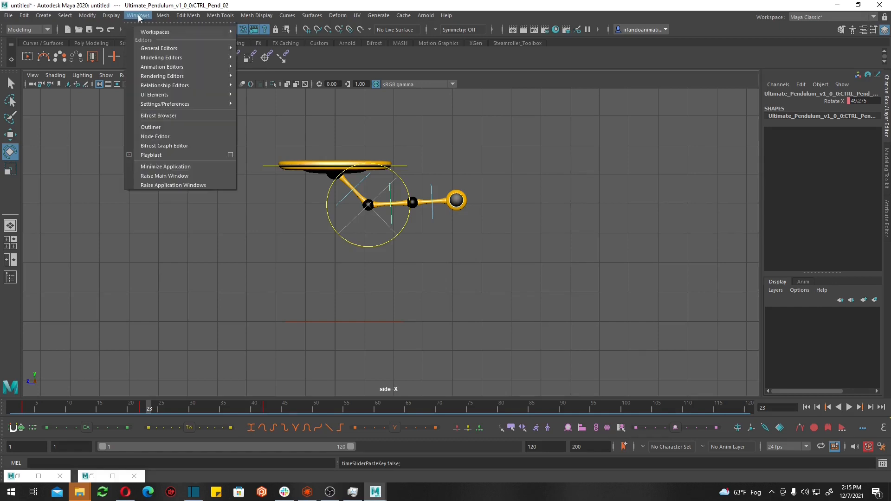
mouse_move(188, 68)
click(262, 67)
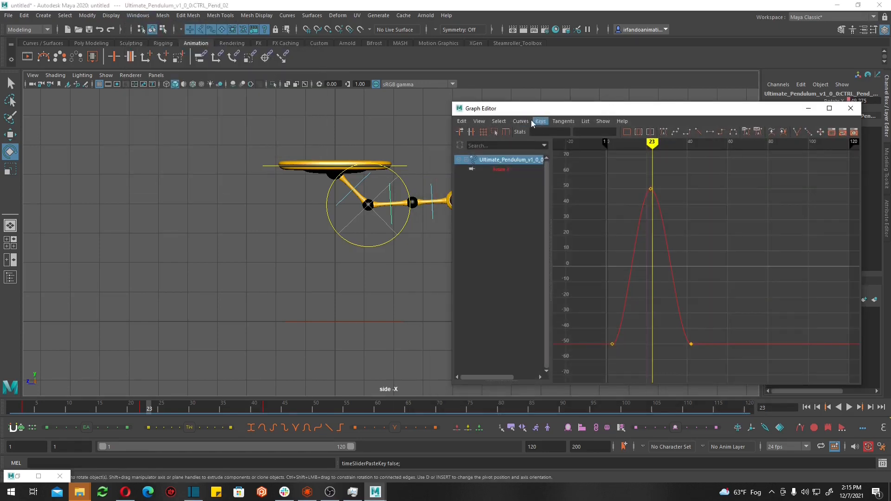
click(520, 121)
mouse_move(552, 138)
click(641, 138)
click(520, 121)
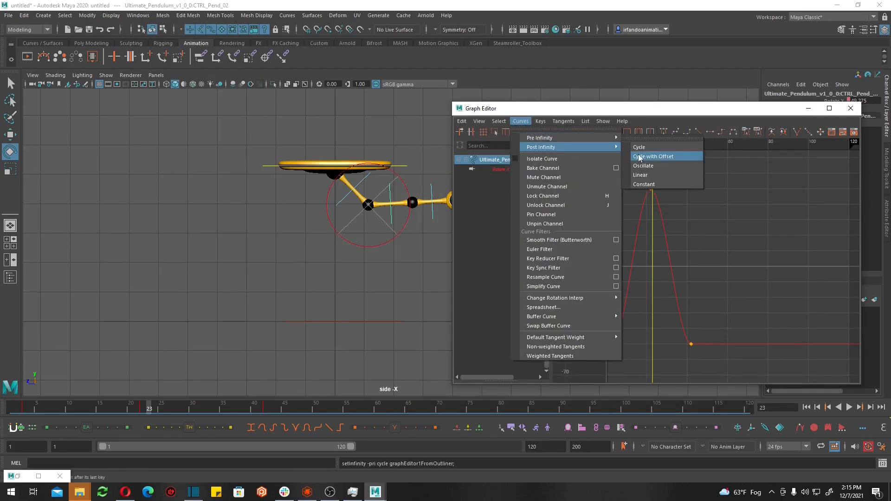
click(650, 150)
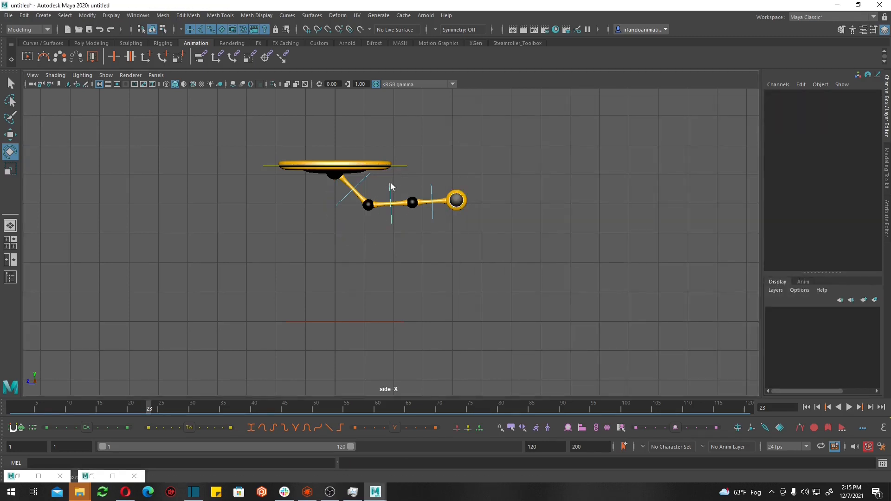
Copy all keys of the second segment's controller and paste them onto the third segment's controller
click(391, 186)
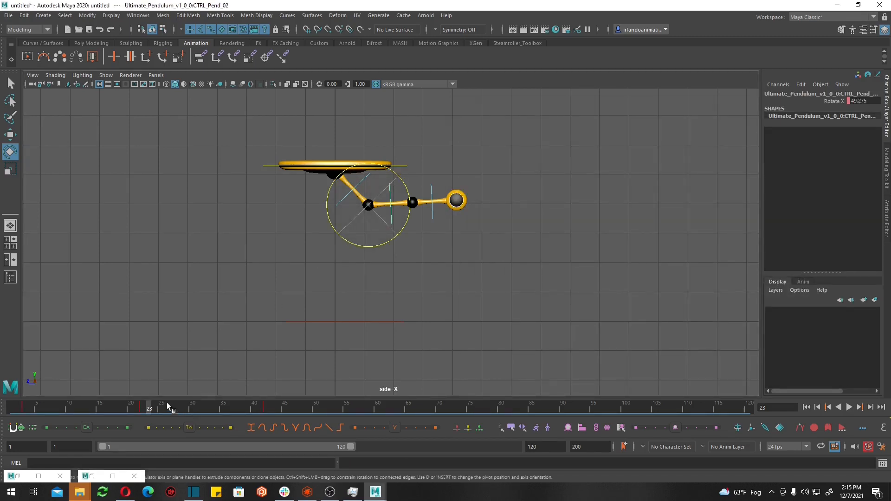
double_click(144, 408)
right_click(144, 409)
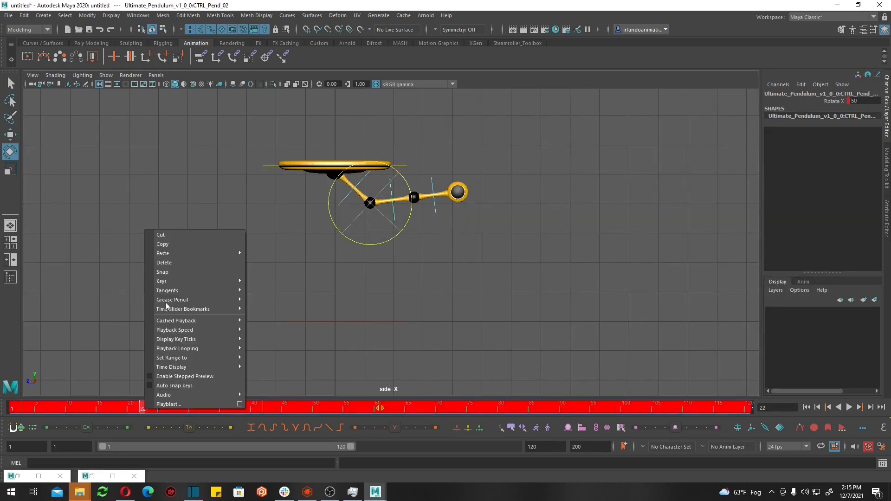
click(165, 242)
click(431, 182)
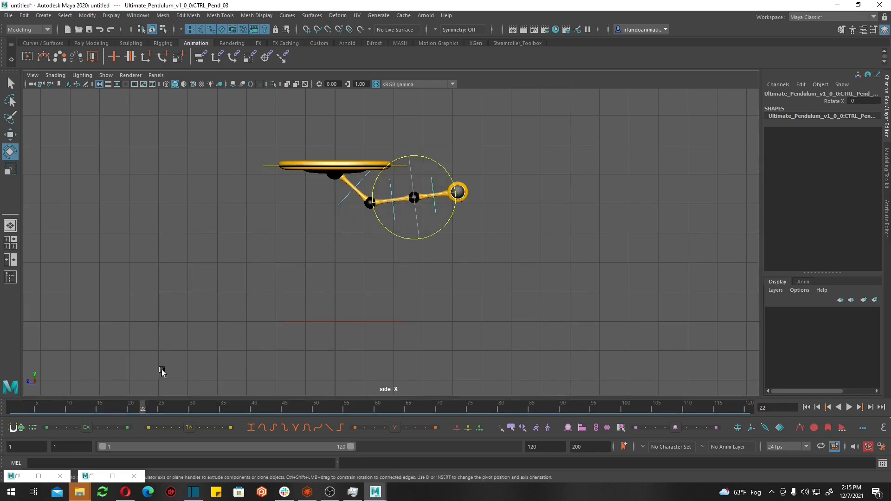
double_click(168, 407)
right_click(168, 408)
mouse_move(218, 244)
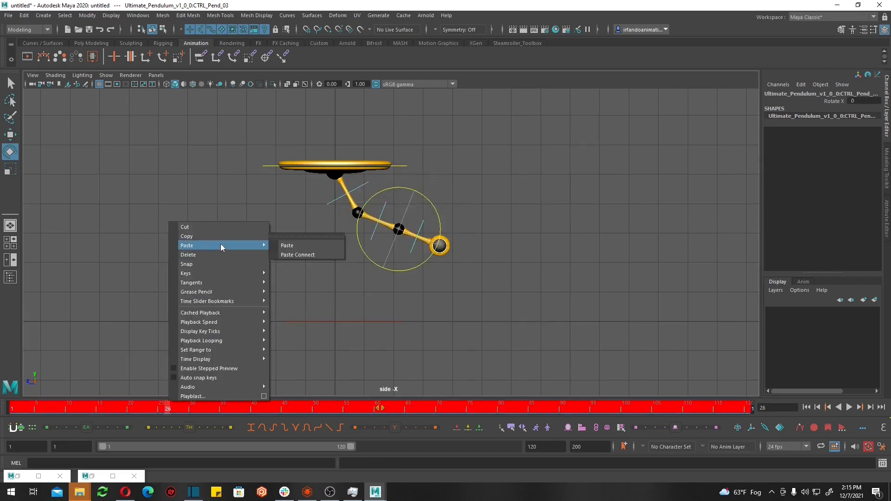
click(289, 245)
Shift the third segment controller's keys about three frames later and play back the swing
shift+drag(278, 406, 17, 408)
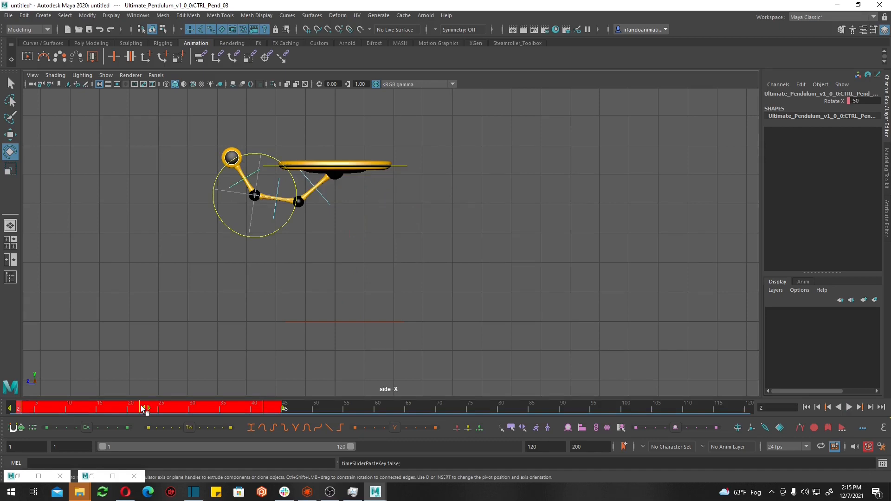
drag(146, 409, 11, 407)
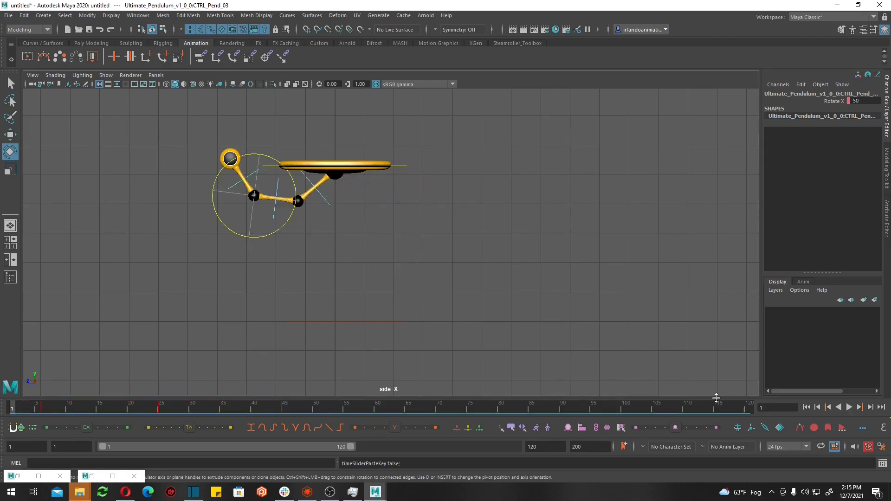
click(849, 408)
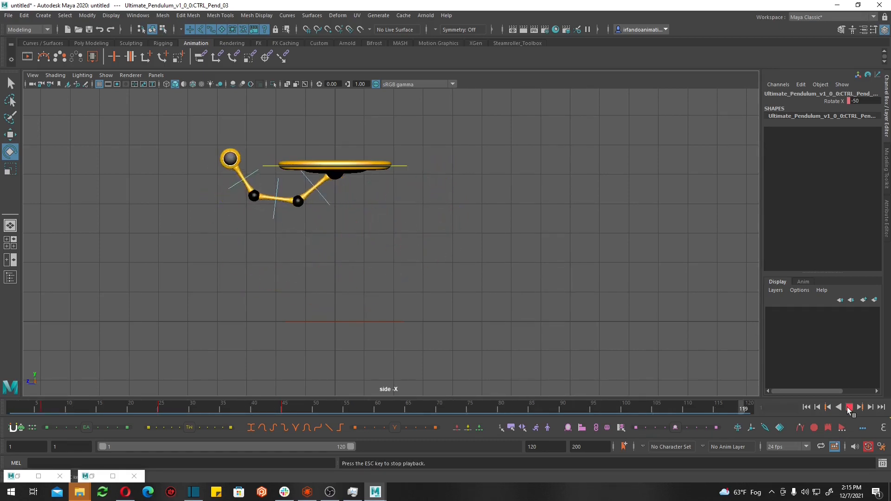
key(Escape)
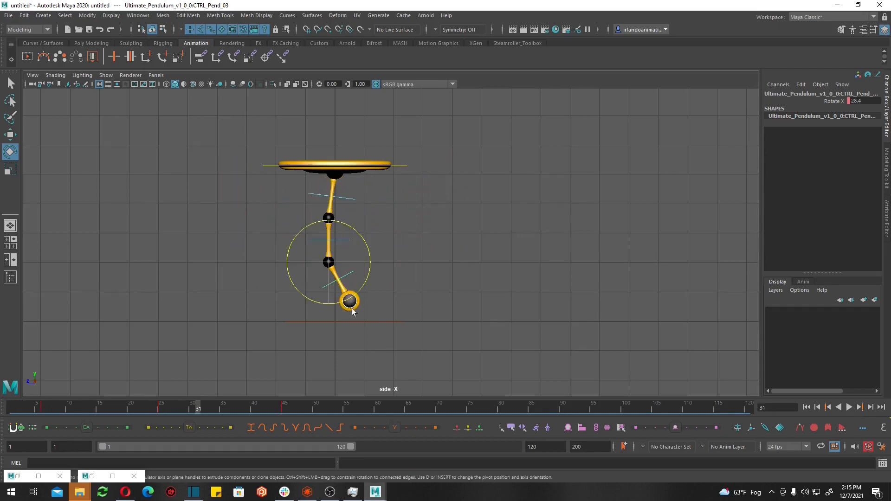
Set pre-infinity and post-infinity to Cycle on the third controller's Rotate X curve and play back the looping pendulum
click(260, 311)
click(331, 281)
click(112, 476)
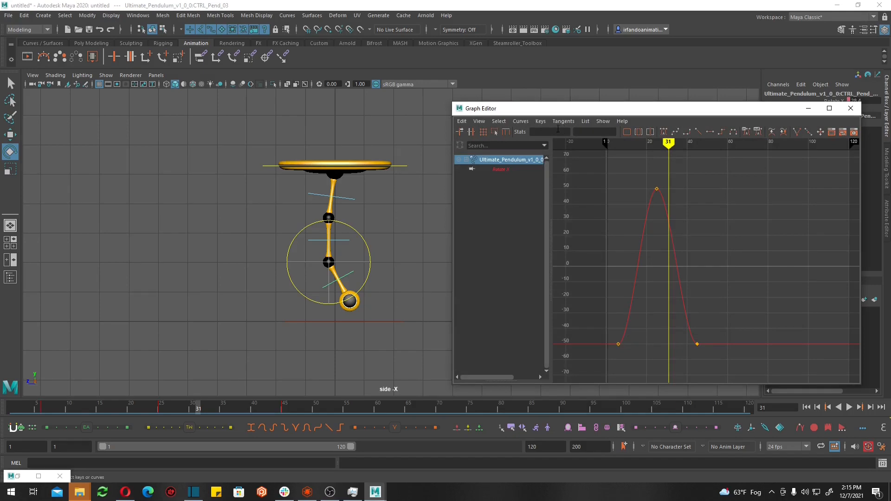
click(521, 121)
mouse_move(548, 137)
click(650, 141)
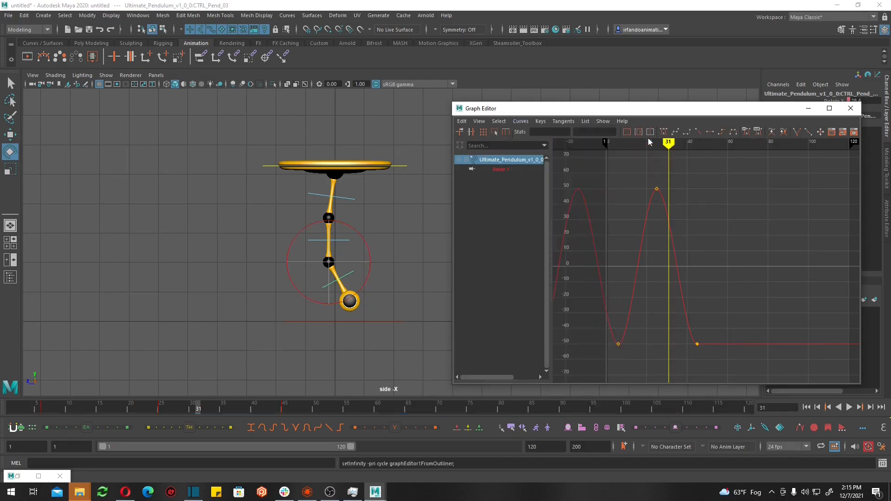
click(521, 121)
click(649, 147)
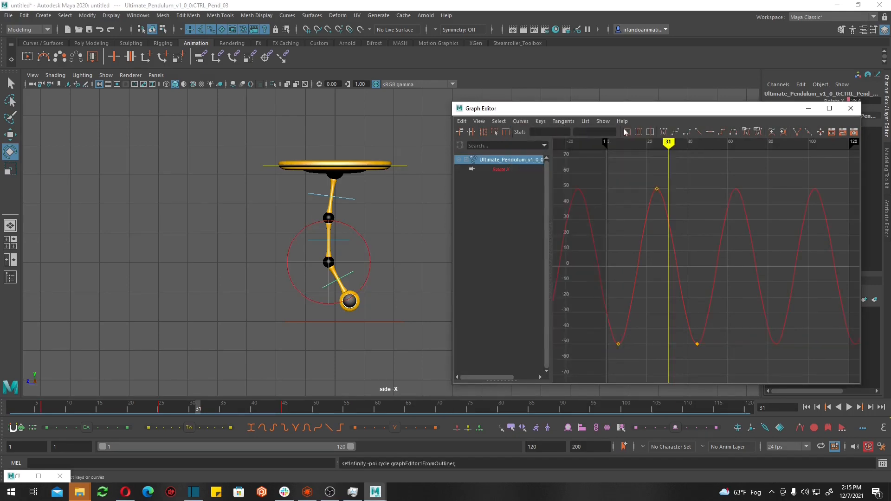
click(849, 407)
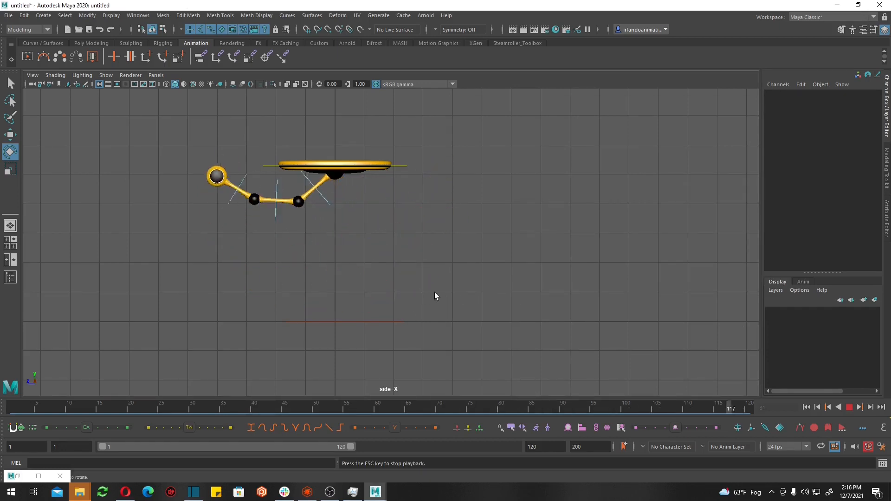
Stop the playback and select each of the three segment controllers in turn to compare their key timing on the timeline
key(Escape)
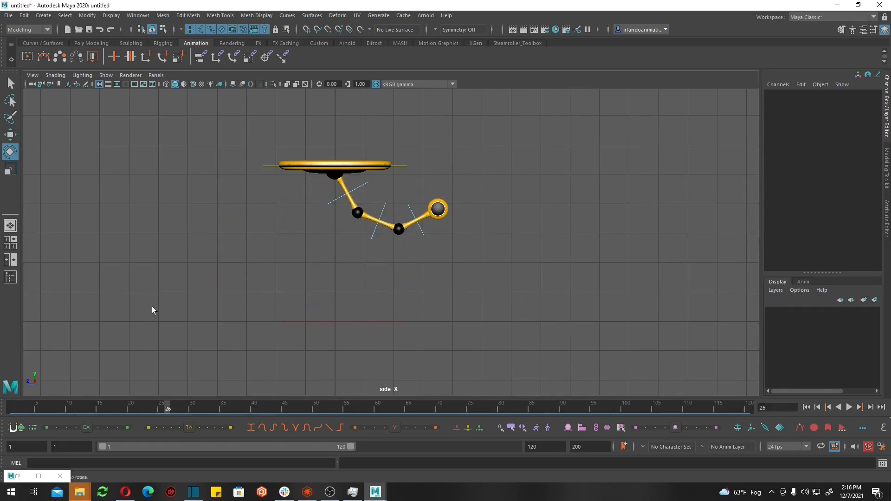
click(342, 199)
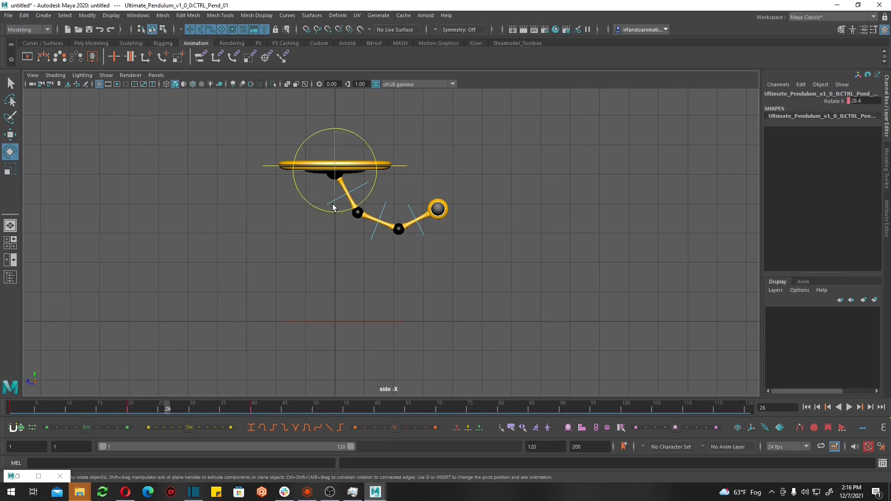
click(374, 229)
click(417, 253)
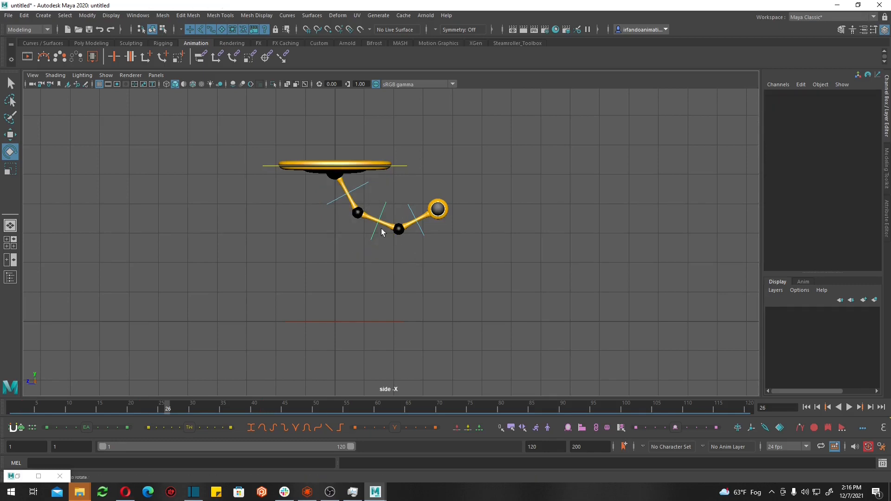
click(371, 236)
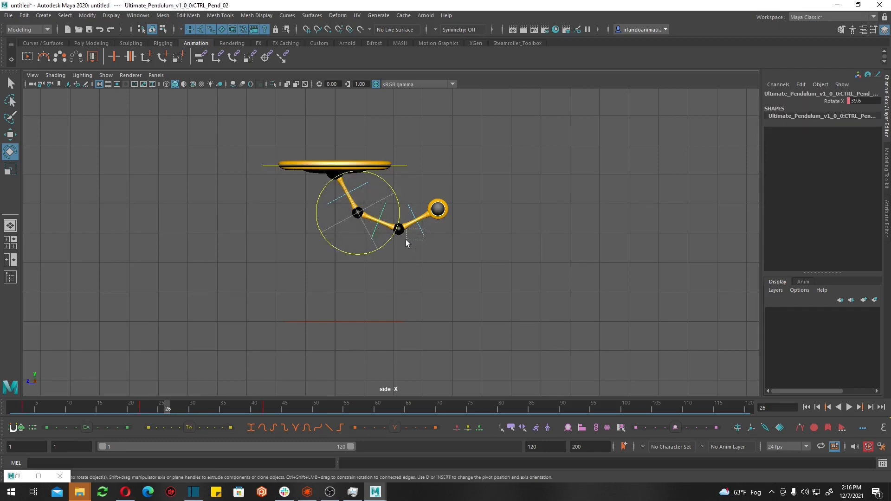
click(406, 239)
drag(337, 210, 453, 263)
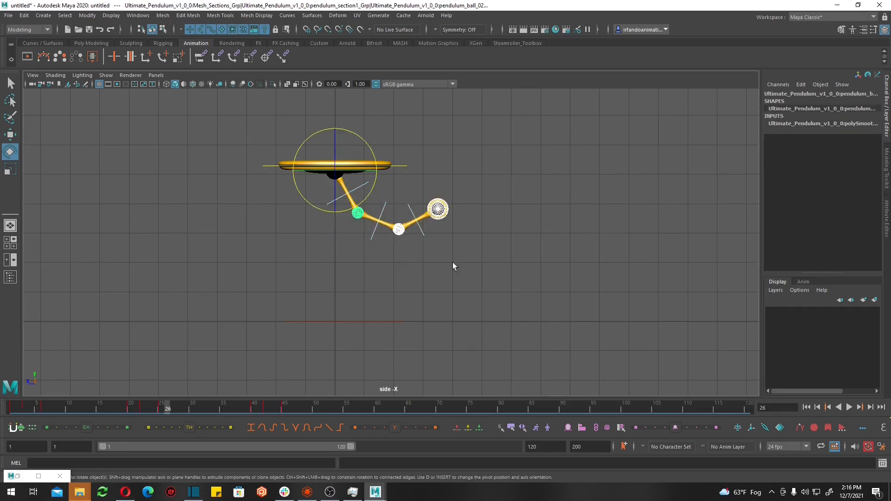
click(393, 240)
click(335, 203)
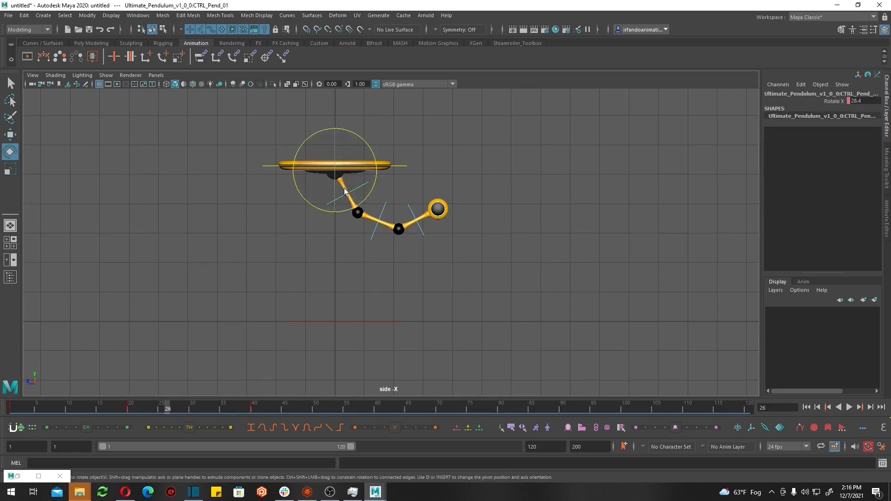
drag(382, 245, 386, 253)
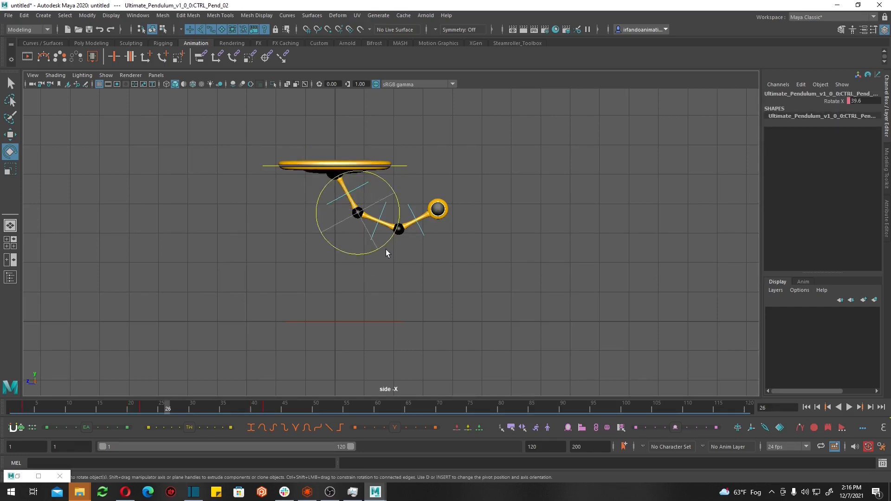
drag(431, 227, 417, 242)
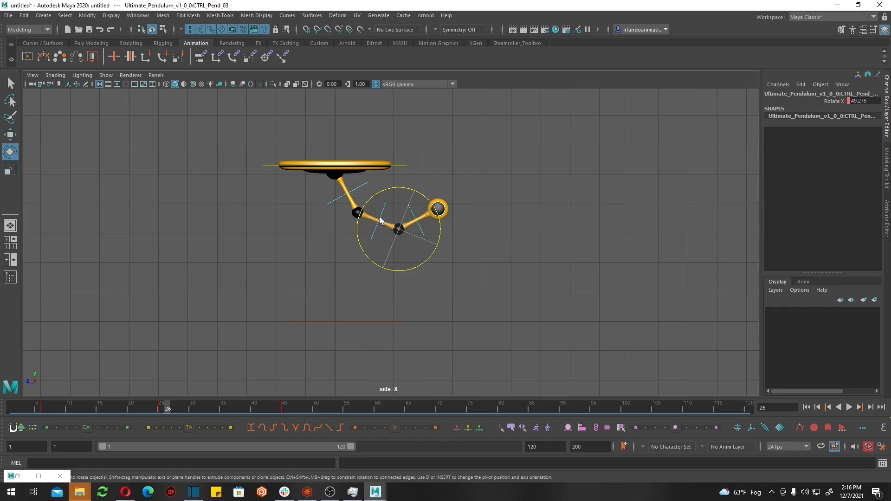
Scrub through the opening frames up to frame 47 and play back the pendulum swing to check the overlap
drag(18, 408, 297, 409)
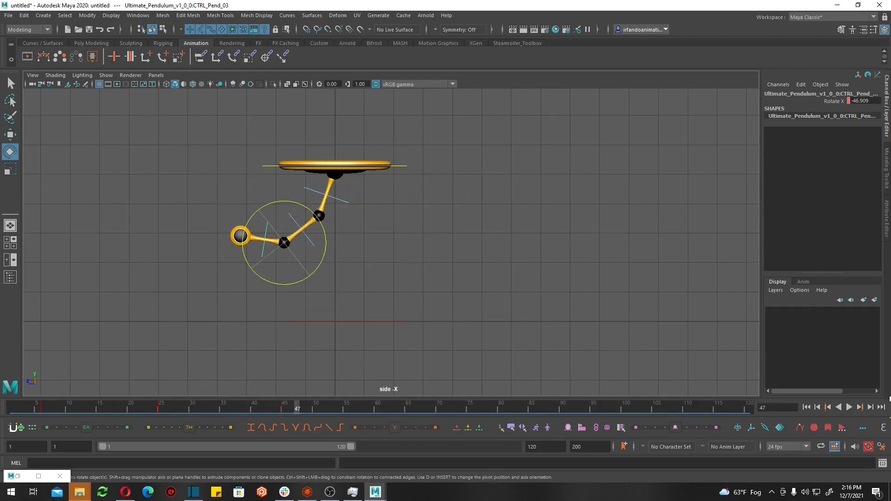
click(849, 407)
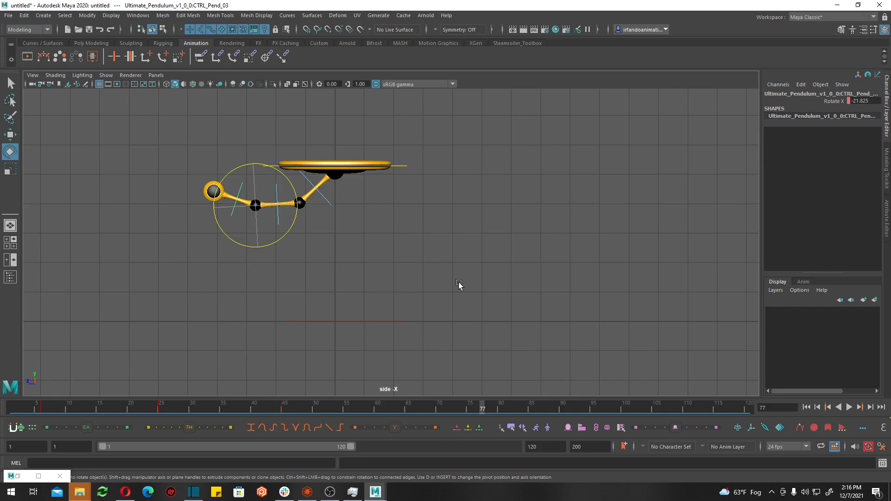
Try moving the pendulum's main controller sideways with the Move tool
click(410, 166)
key(w)
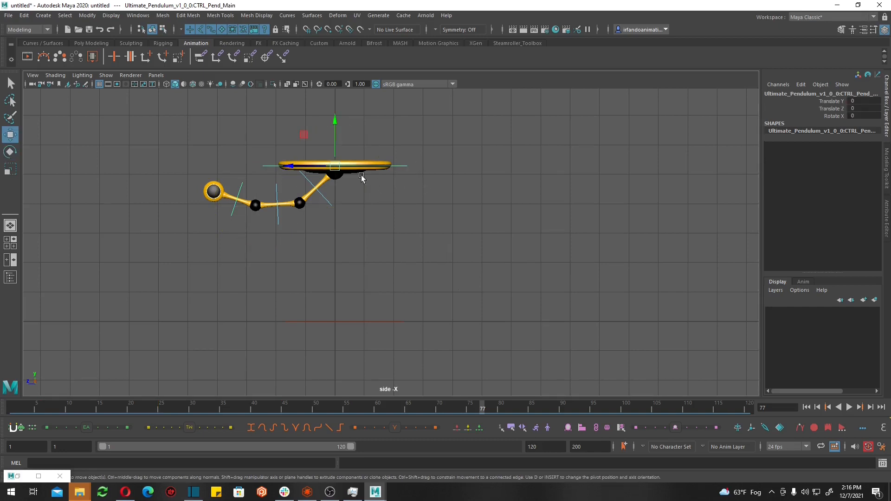
drag(318, 165, 284, 158)
Select the rotation controllers of all three pendulum segments together, leaving out the main controller
drag(338, 199, 180, 235)
click(358, 228)
drag(348, 191, 310, 209)
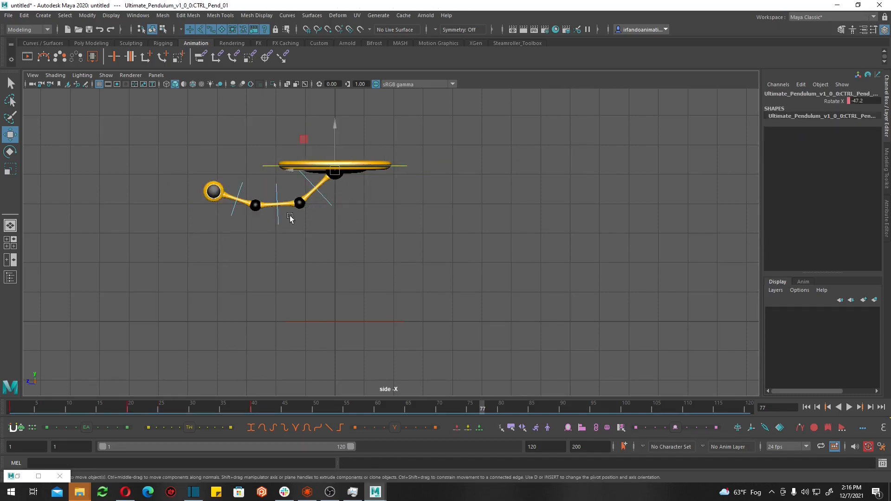
drag(256, 233, 227, 207)
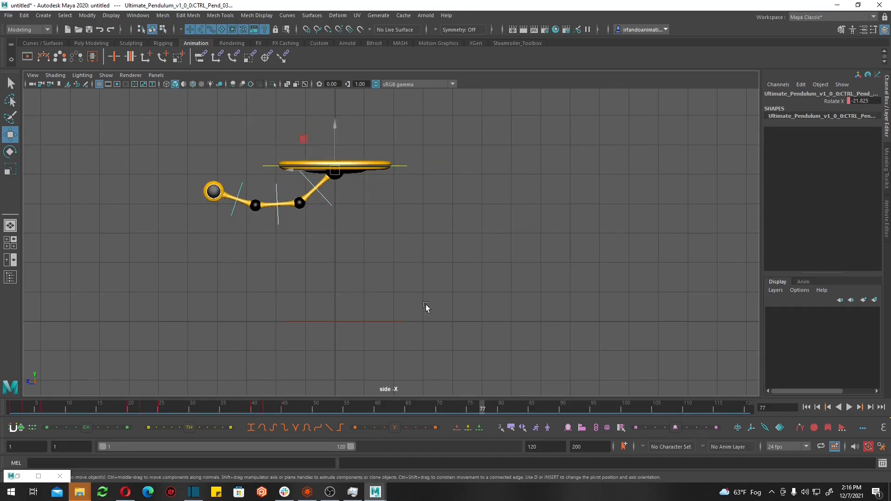